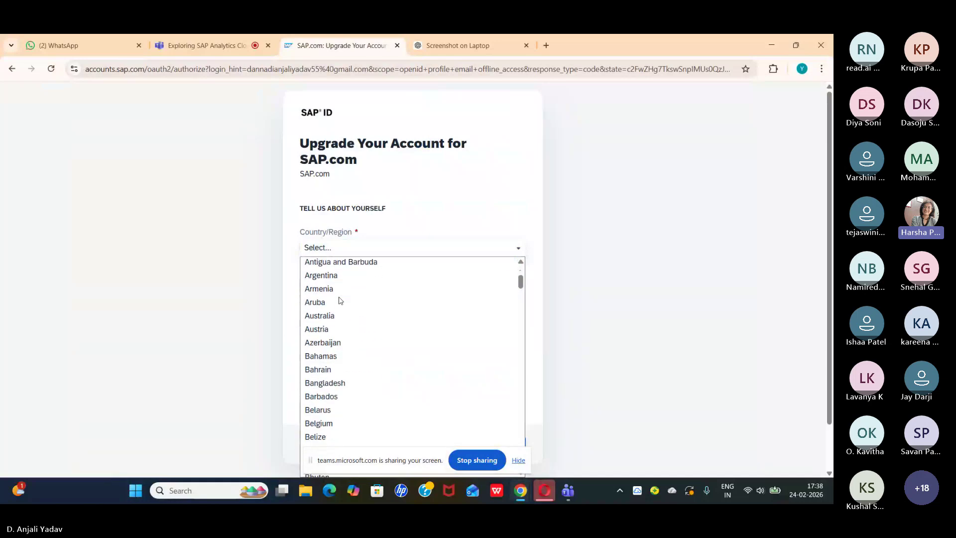
Step: Set your Country/Region to India and enter Student as the company name
scroll(340, 300, up, 7)
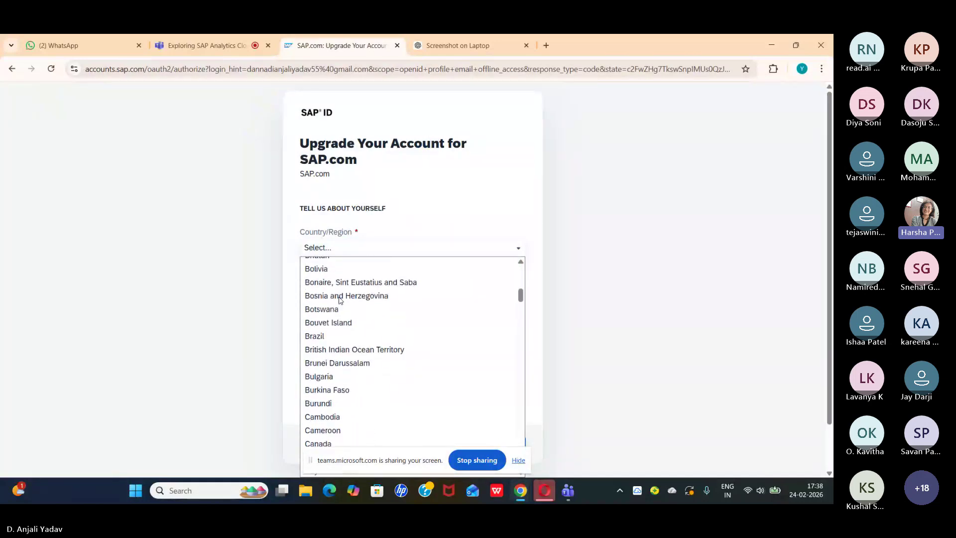
scroll(413, 303, down, 20)
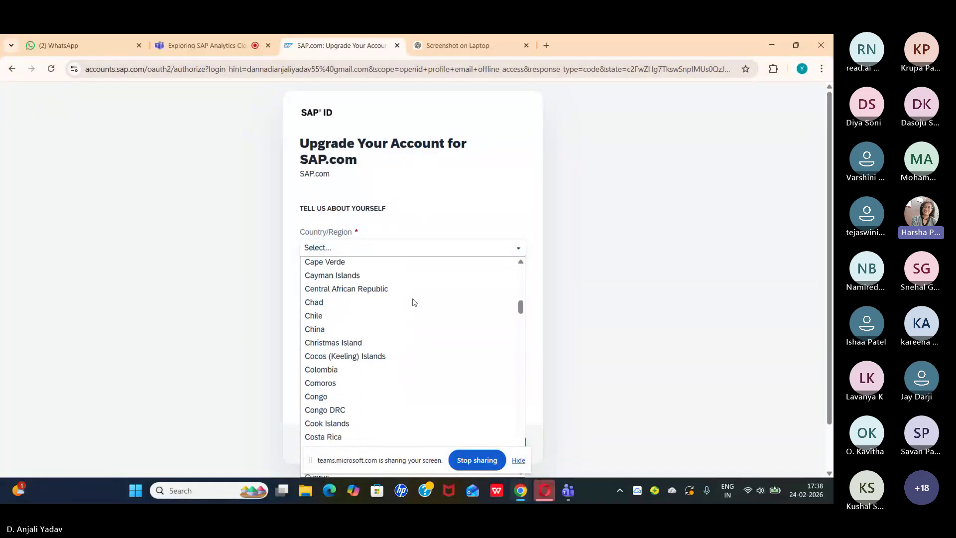
scroll(413, 302, up, 4)
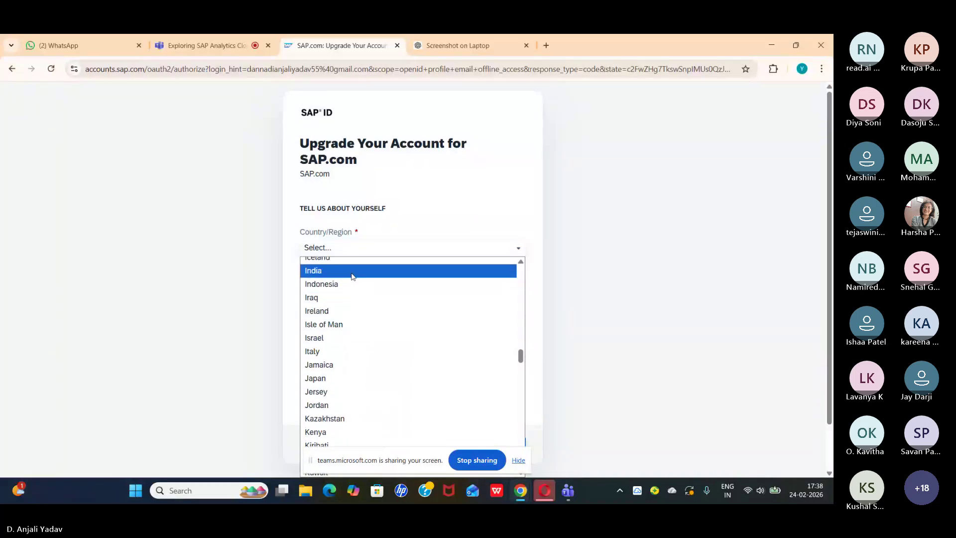
click(352, 271)
click(356, 322)
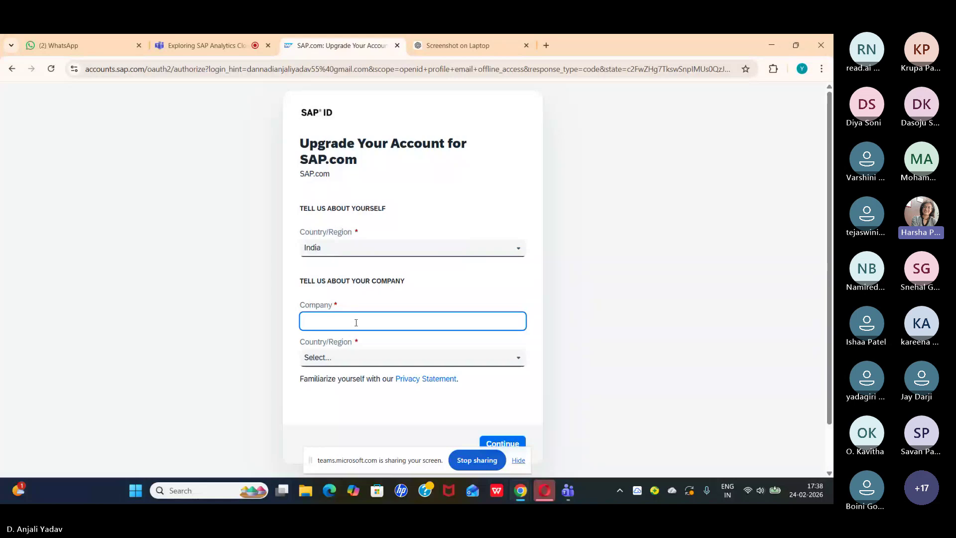
text(Student)
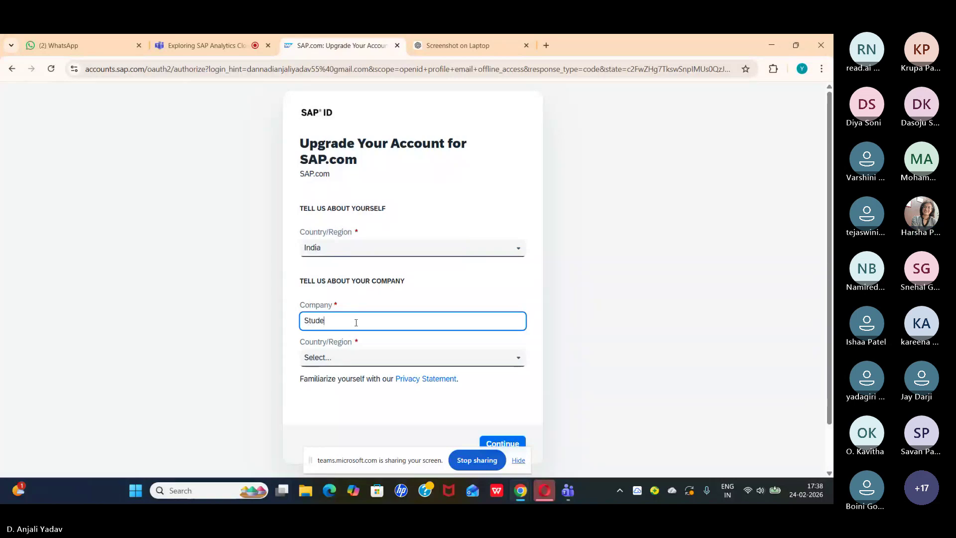
Step: Choose India as the company's Country/Region and submit the SAP ID upgrade
click(348, 353)
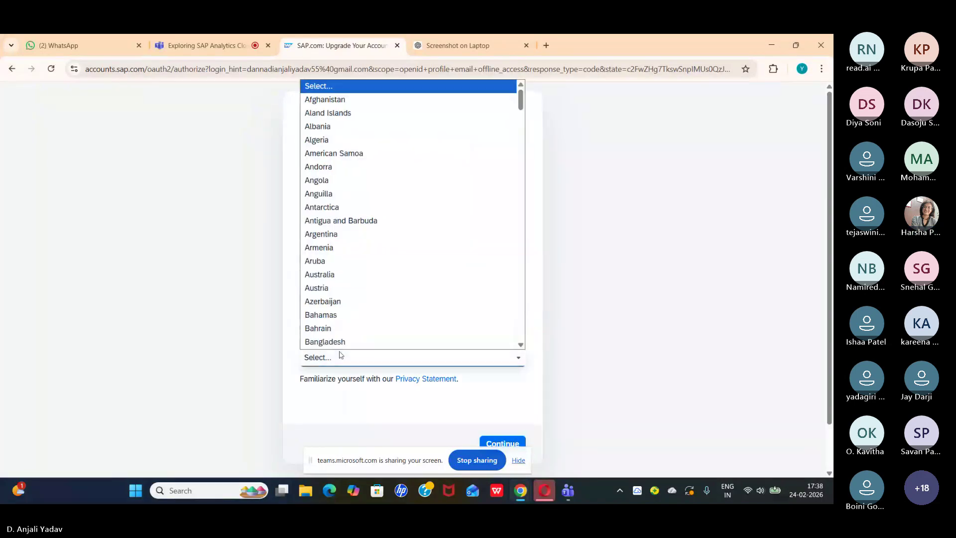
scroll(352, 244, down, 3)
scroll(352, 243, down, 20)
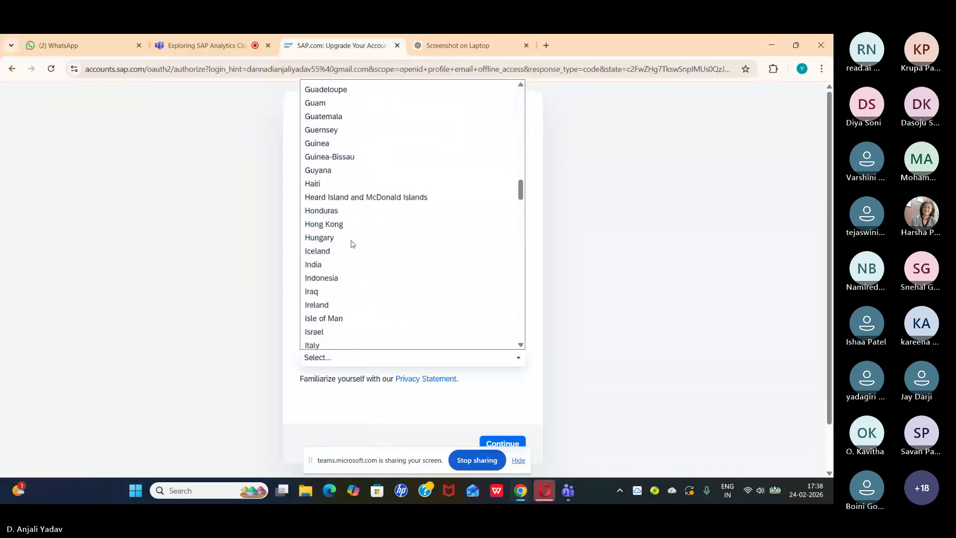
scroll(352, 243, down, 5)
scroll(352, 244, up, 3)
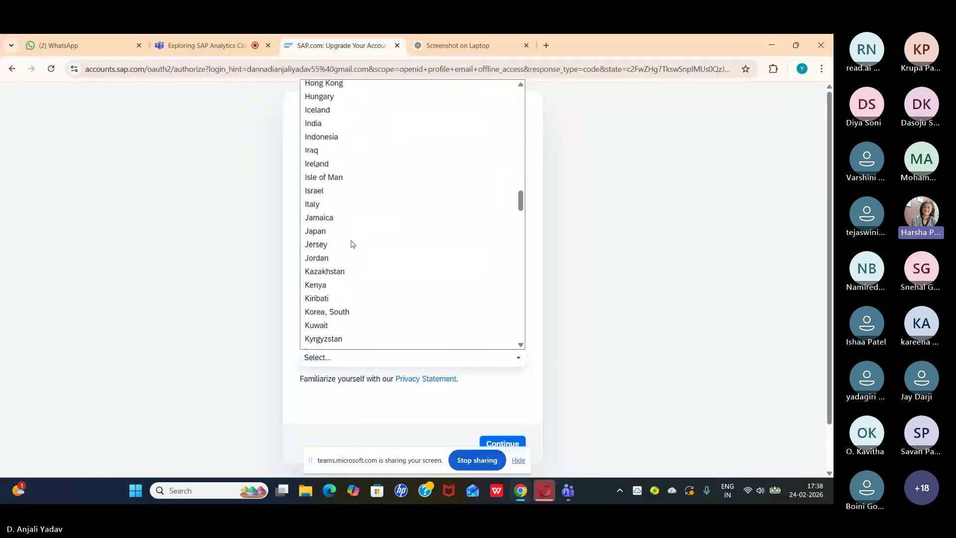
click(311, 123)
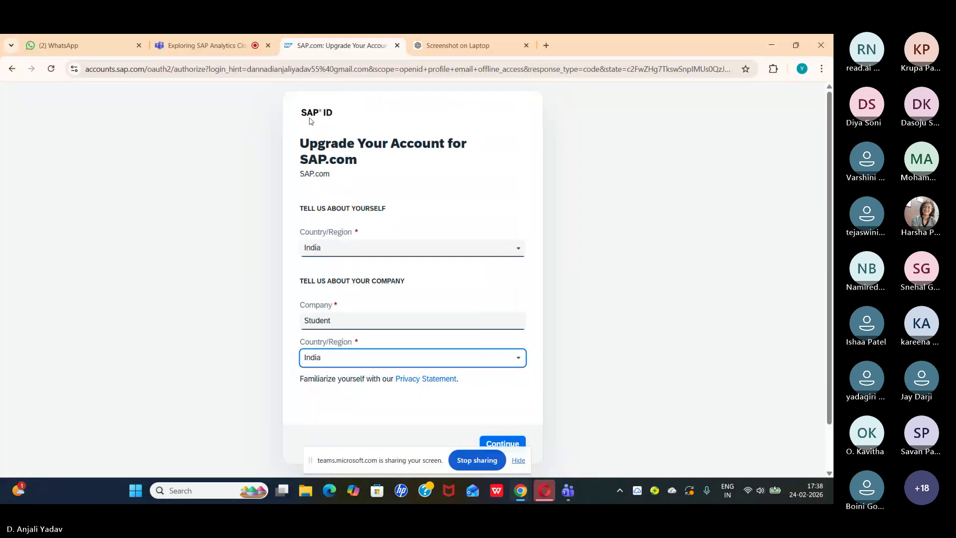
scroll(408, 405, down, 1)
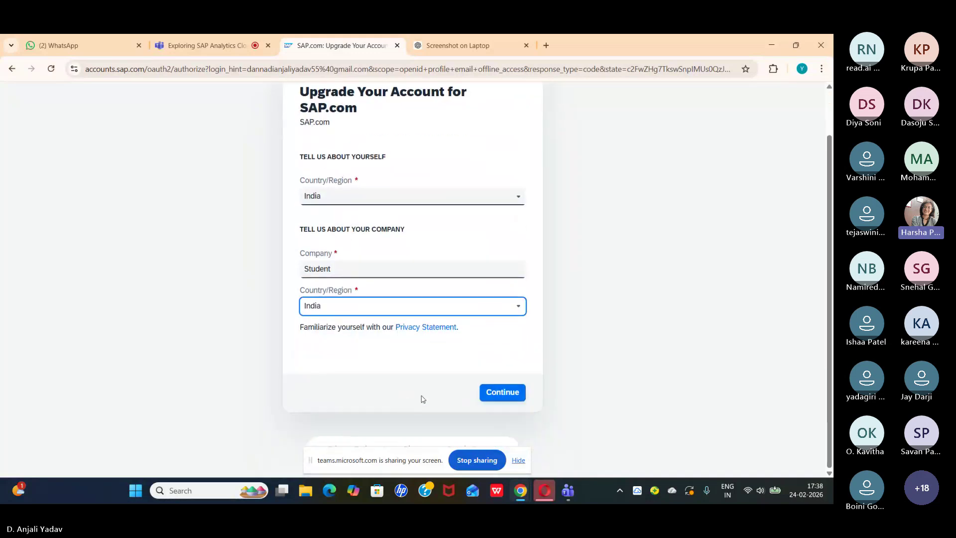
click(500, 398)
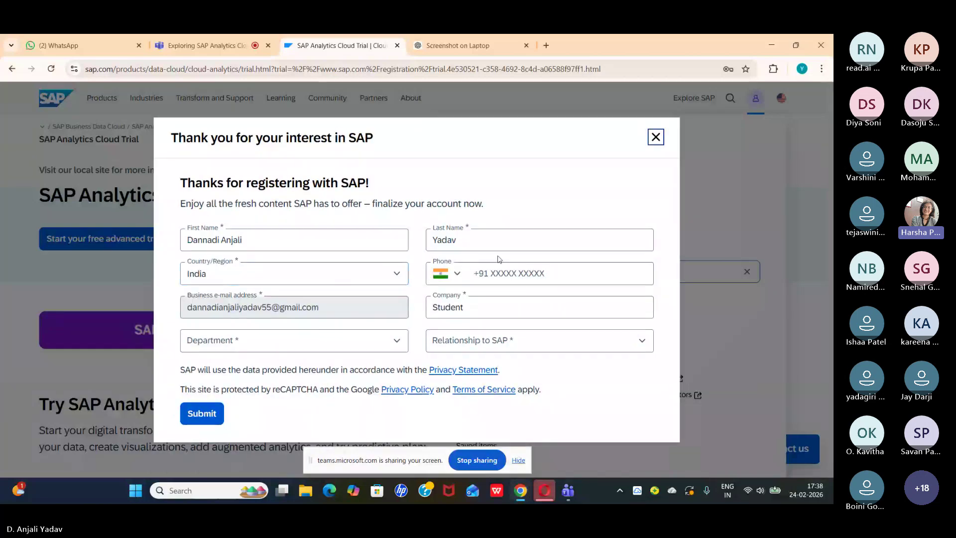
Step: Enter the phone number and set Relationship to SAP to Student
click(495, 282)
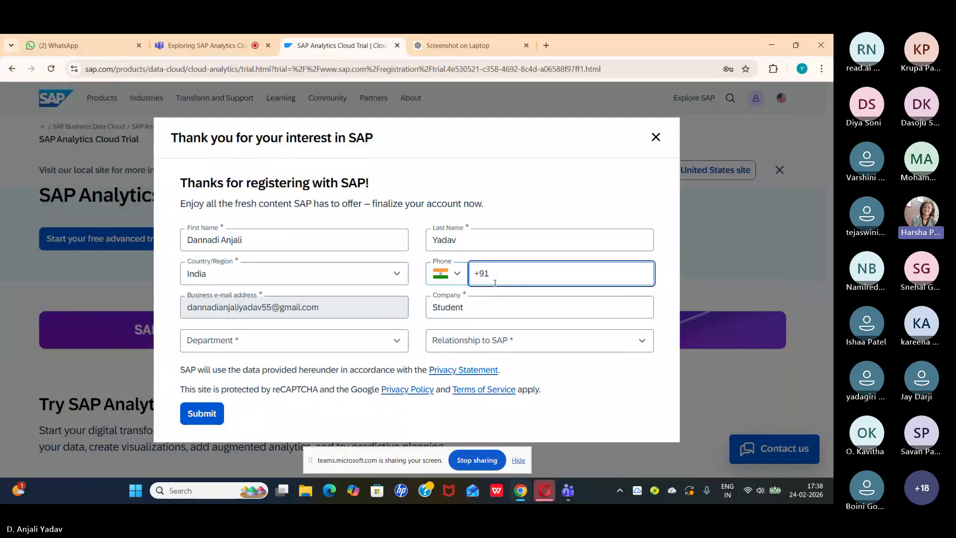
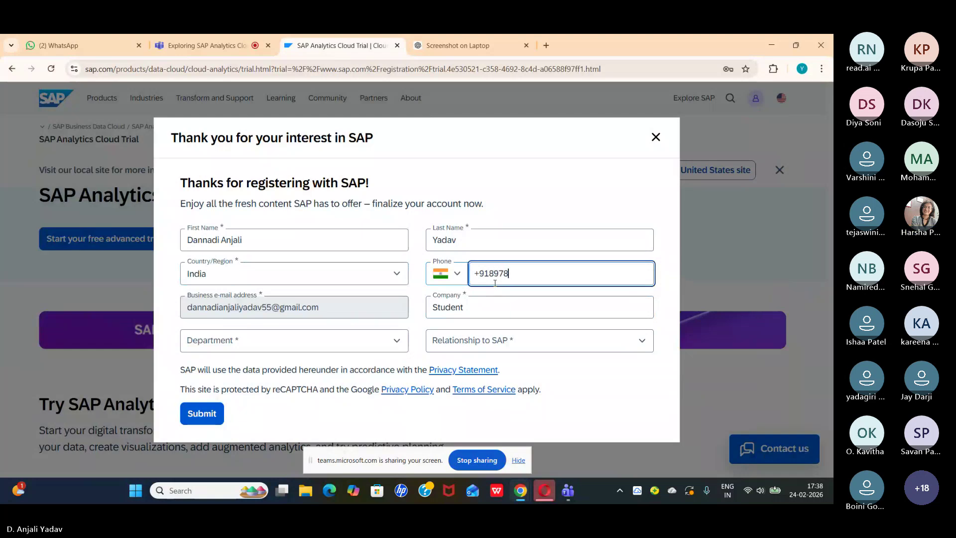
click(488, 343)
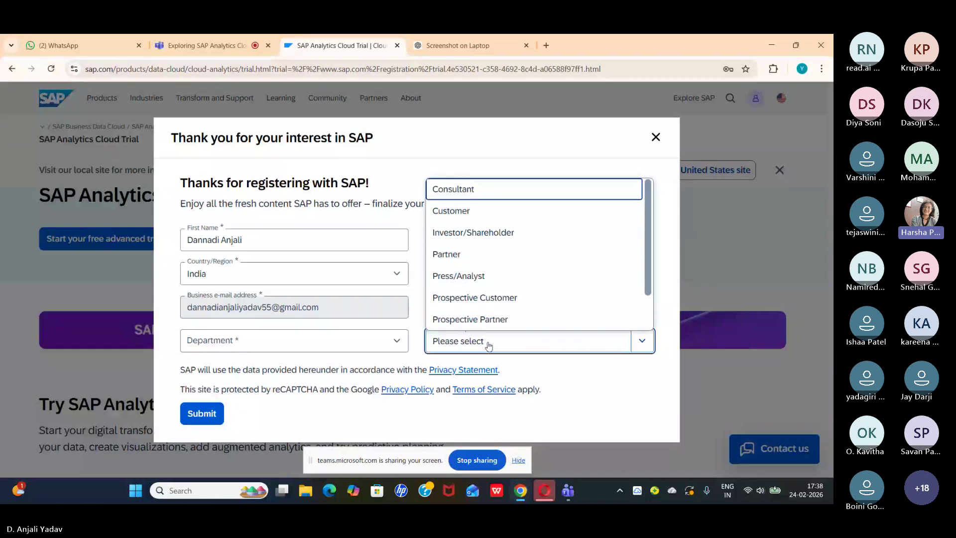
scroll(490, 298, down, 1)
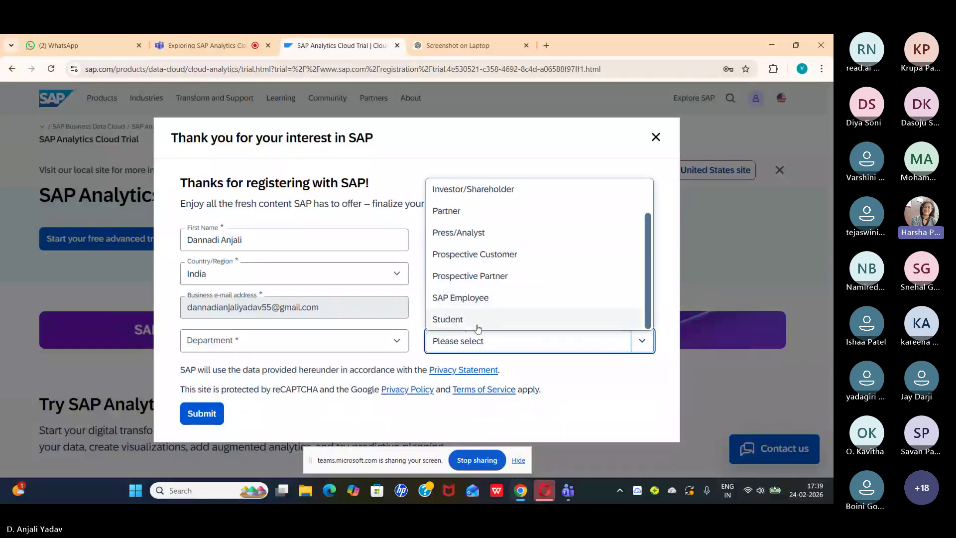
click(478, 319)
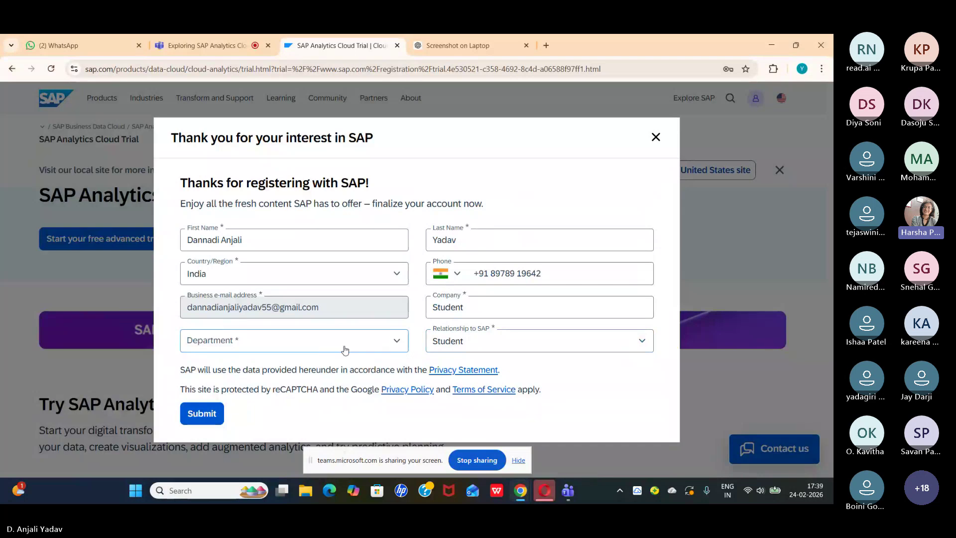
Step: Set the Department to SAP System Support
click(375, 351)
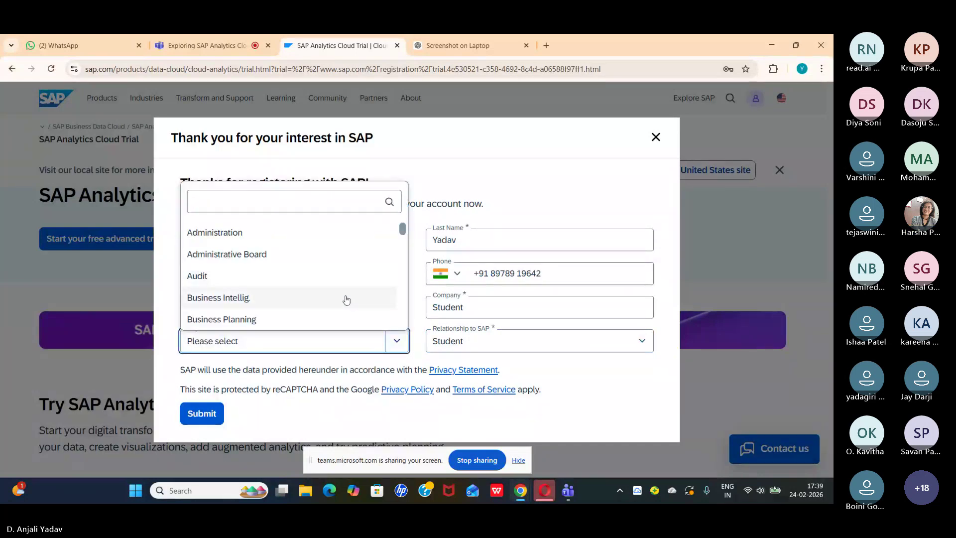
click(344, 341)
click(406, 345)
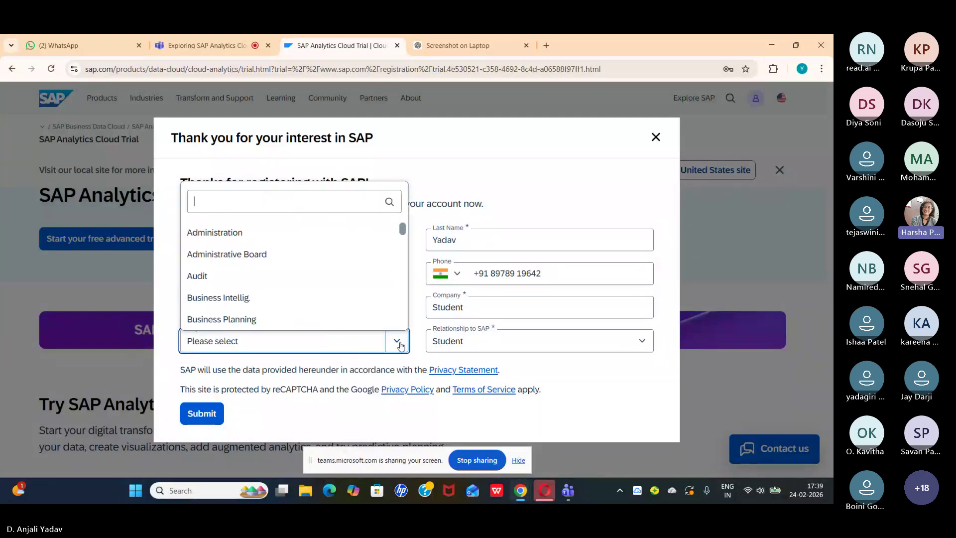
scroll(313, 308, down, 1)
scroll(314, 308, down, 6)
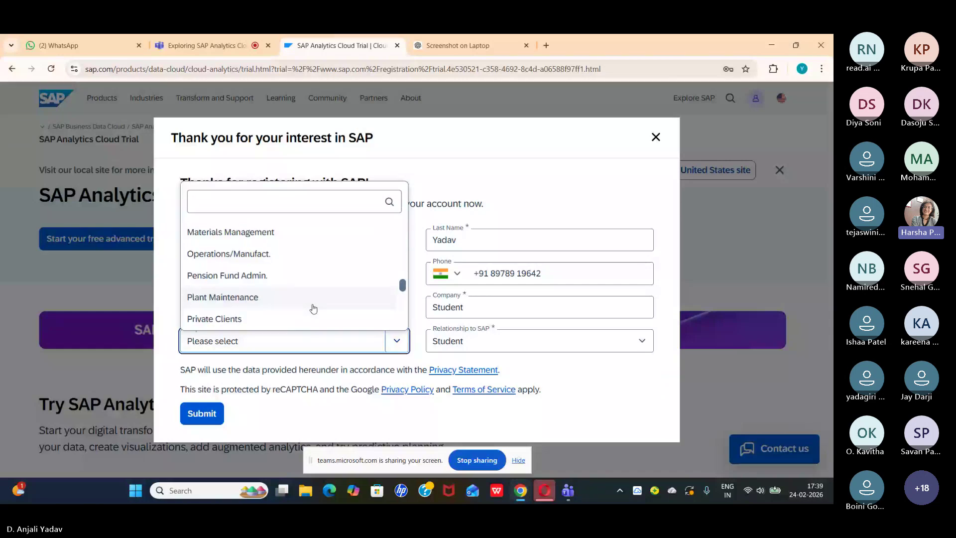
scroll(313, 308, down, 3)
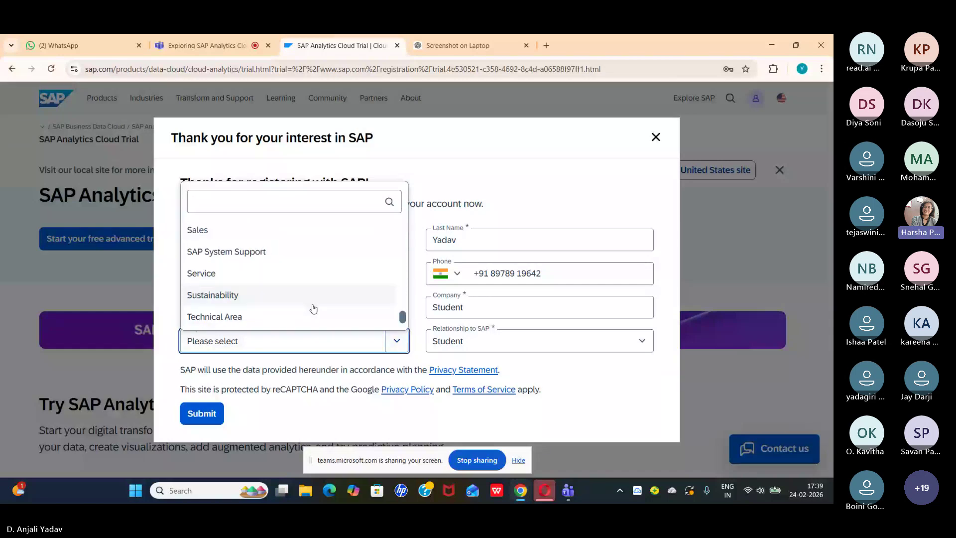
scroll(314, 309, up, 1)
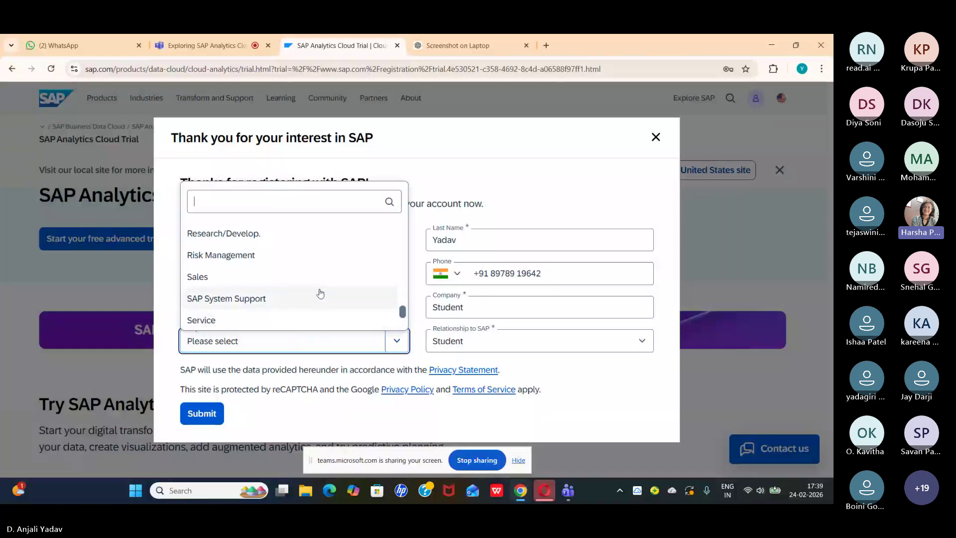
scroll(320, 294, up, 1)
scroll(320, 294, down, 1)
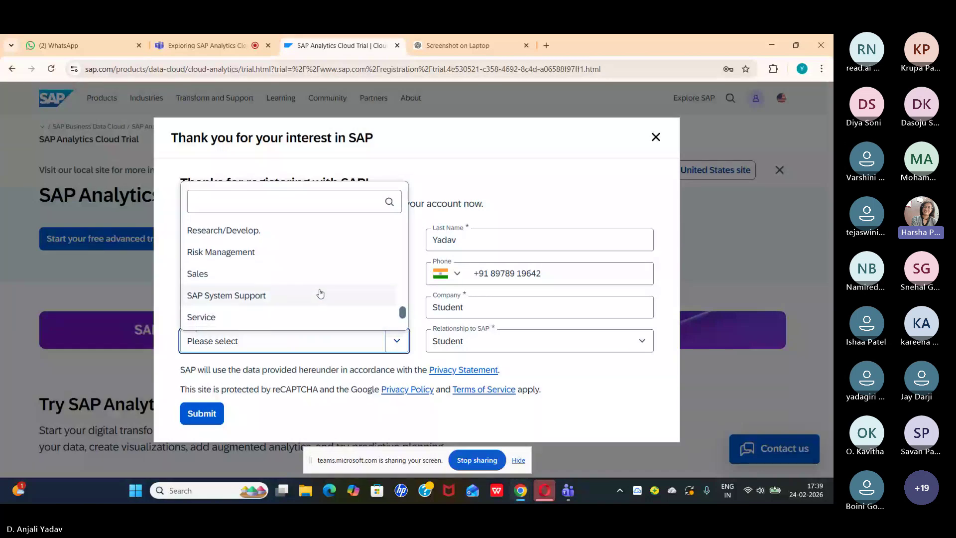
click(321, 296)
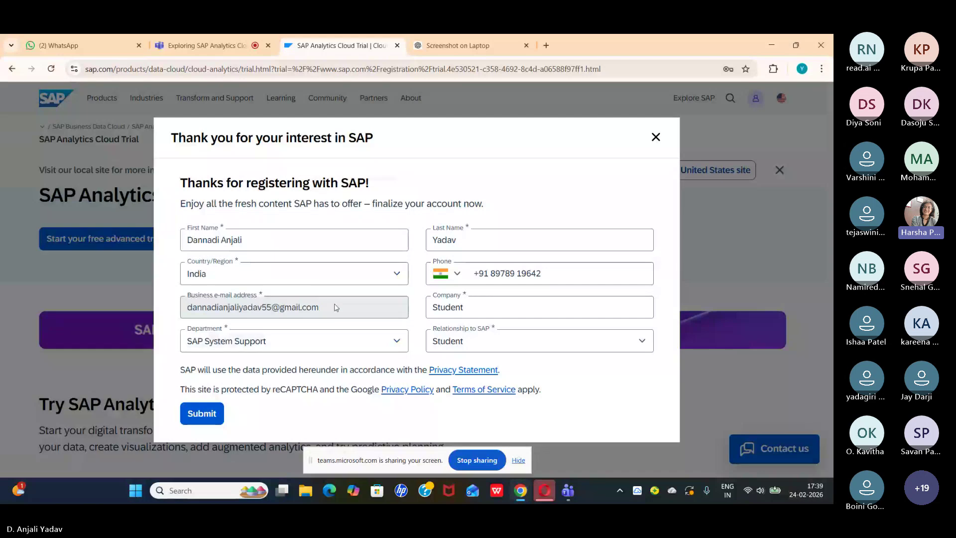
Step: Submit the trial registration and pass the reCAPTCHA by selecting all car images
click(198, 421)
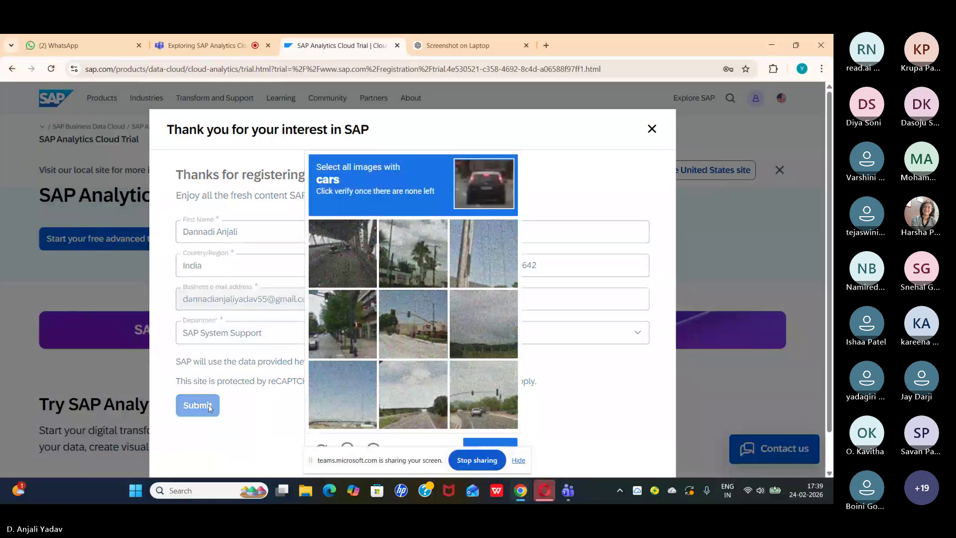
scroll(480, 332, down, 1)
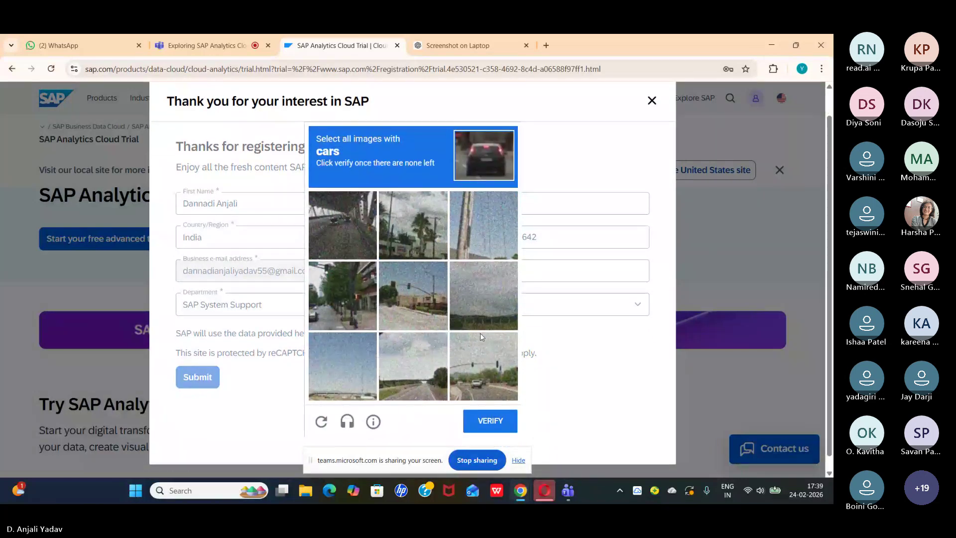
click(416, 372)
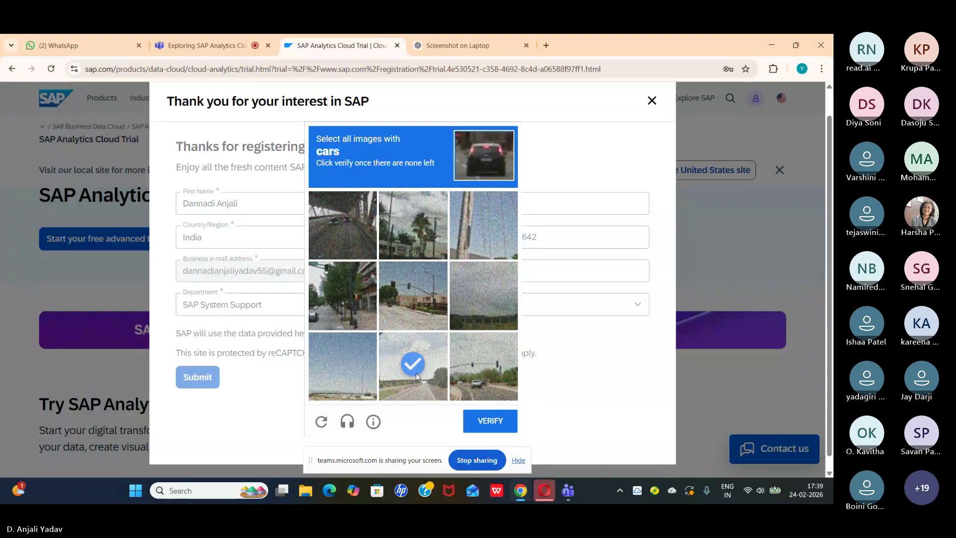
click(487, 419)
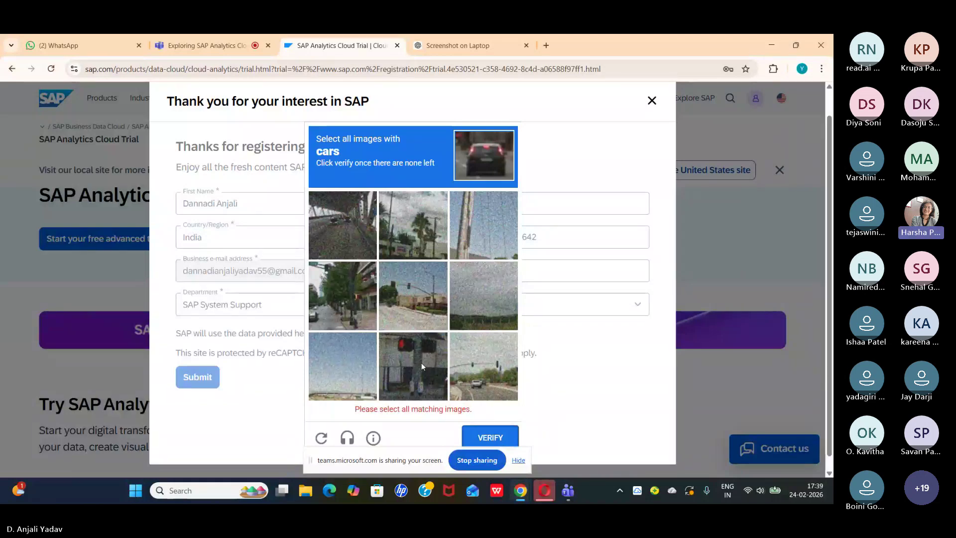
click(483, 366)
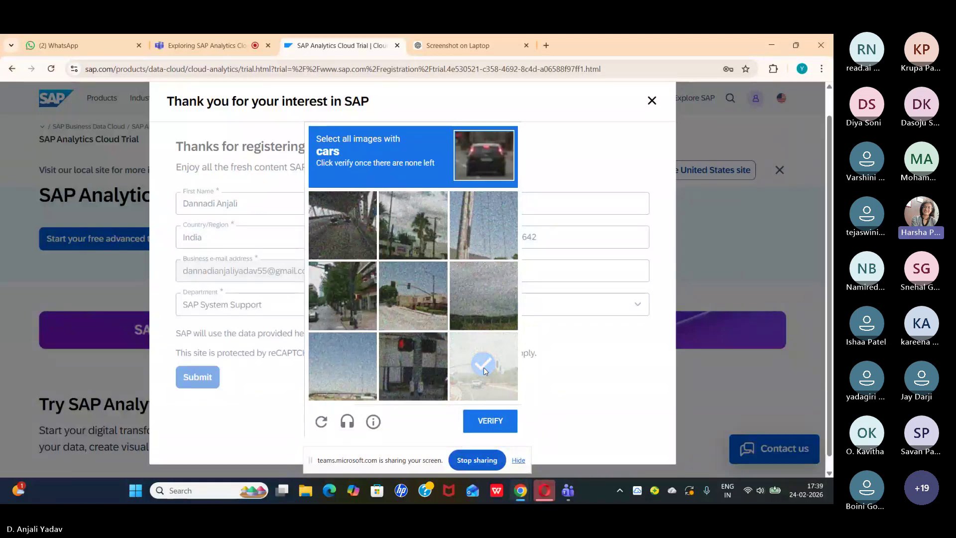
click(347, 275)
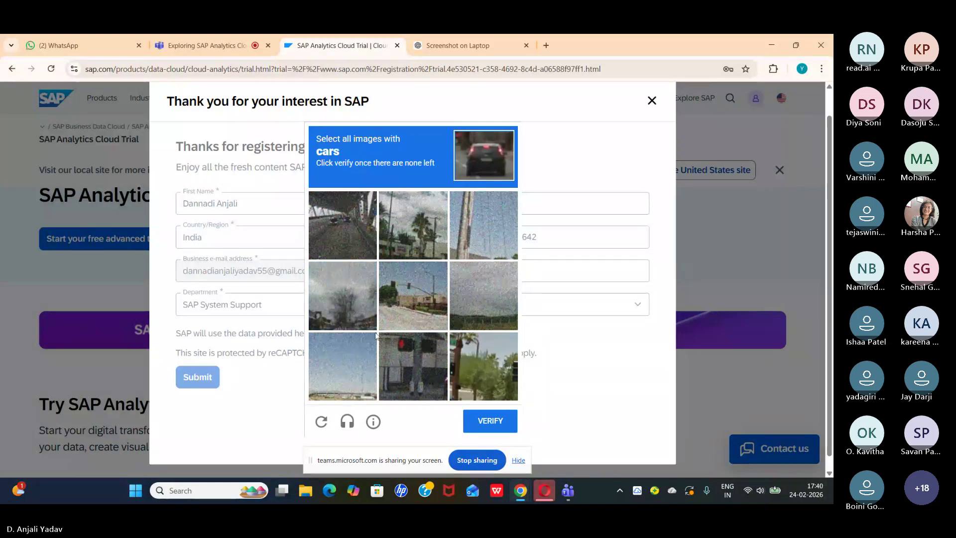
click(328, 234)
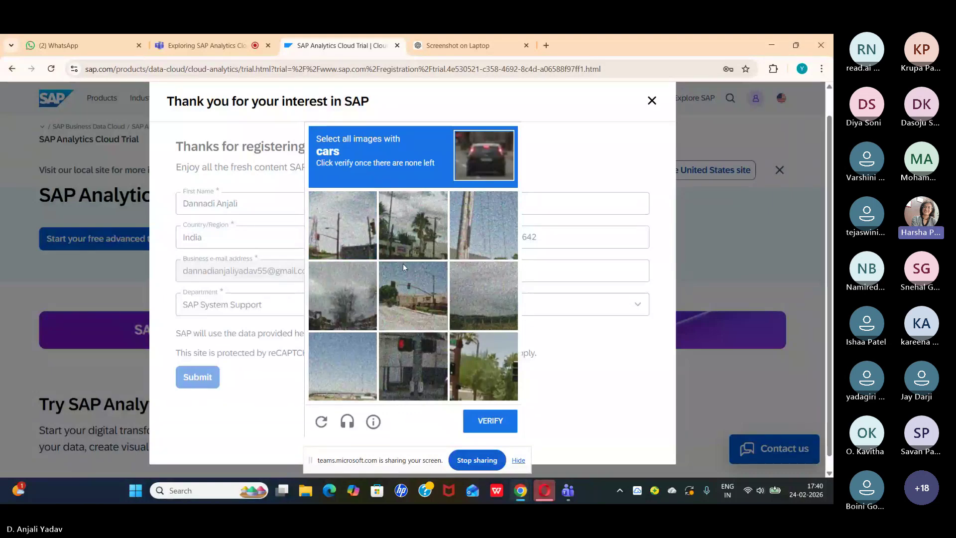
click(494, 423)
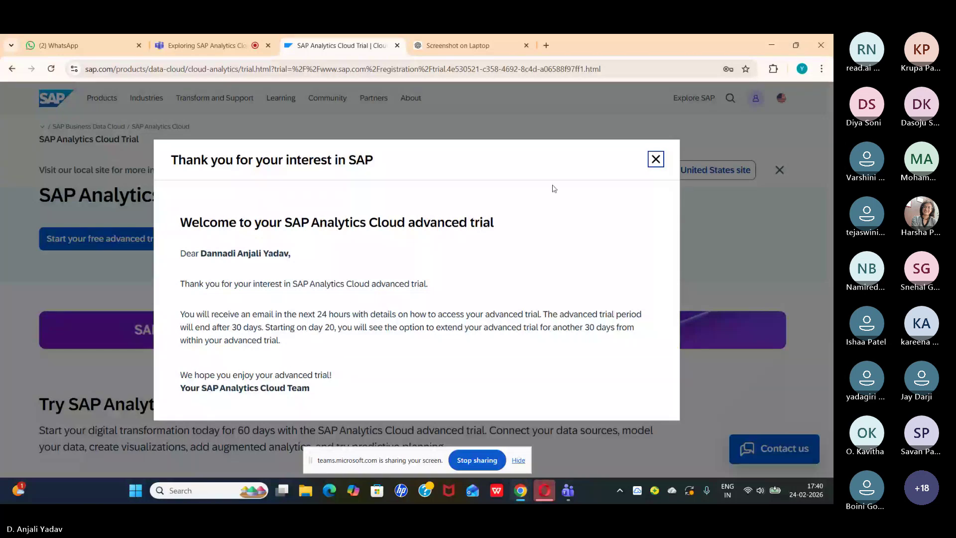
Step: Dismiss the thank-you message, restart the free advanced trial signup, and close its welcome message
click(660, 161)
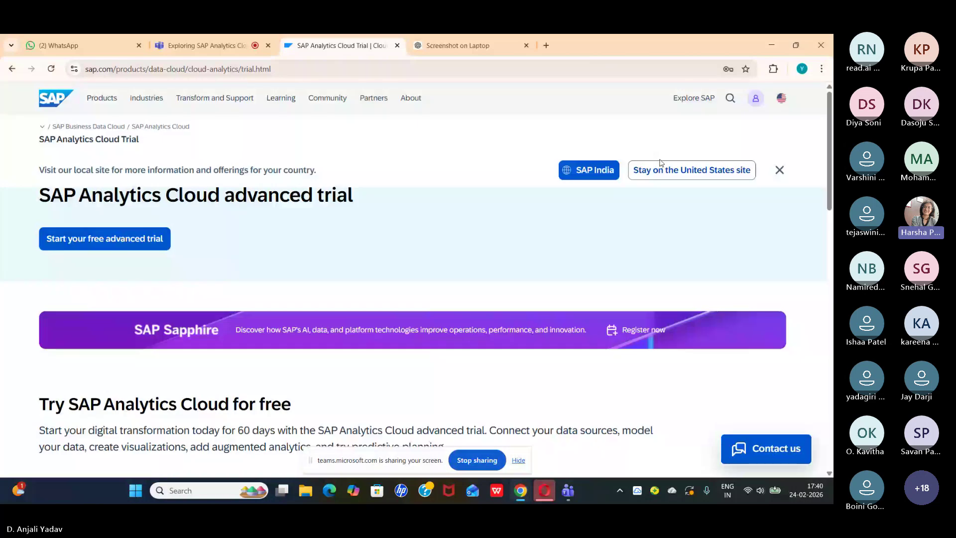
click(153, 243)
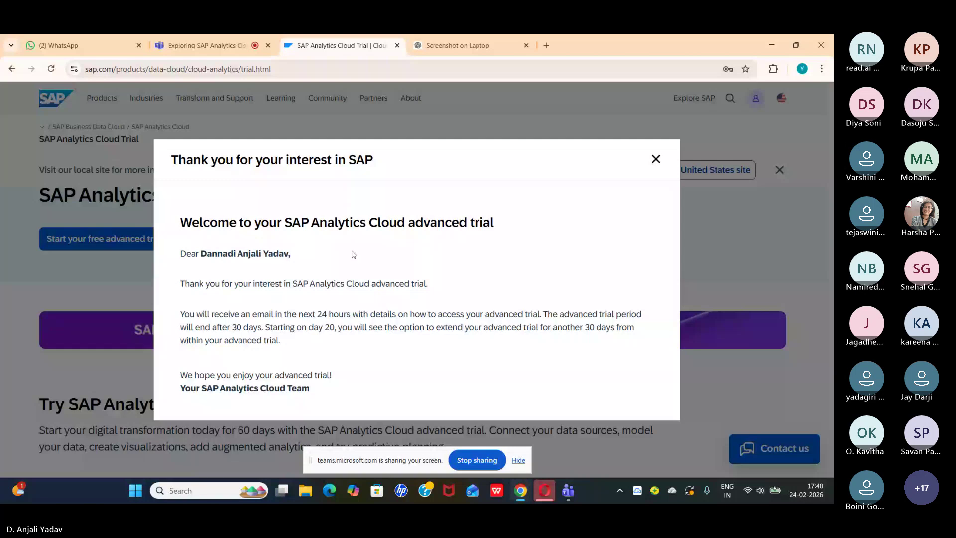
click(657, 160)
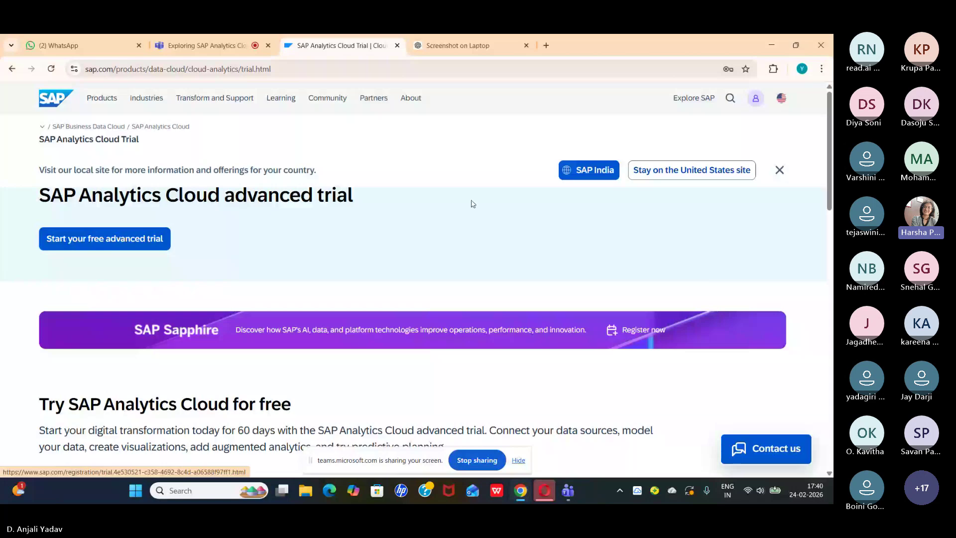
Step: Switch over to the Microsoft Teams meeting tab
scroll(472, 203, down, 10)
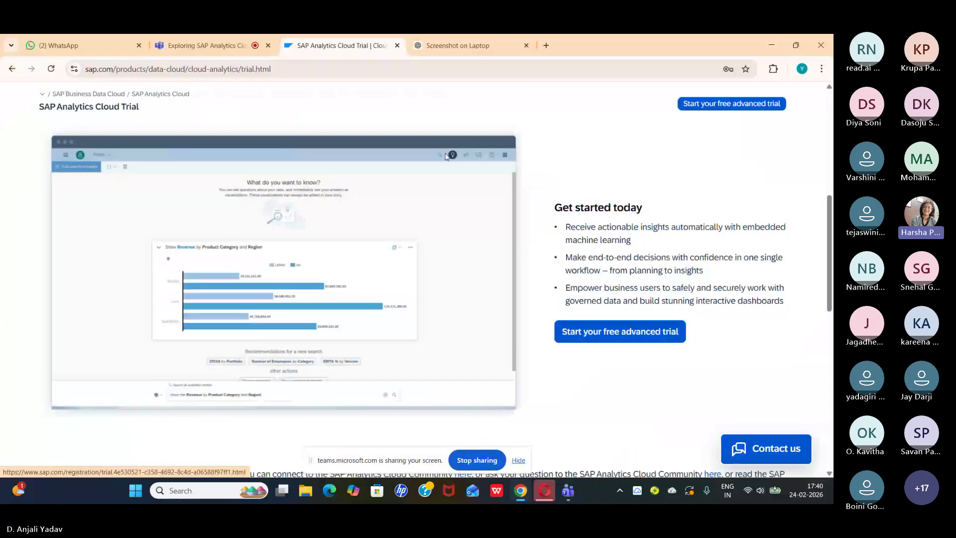
scroll(446, 157, up, 1)
scroll(446, 157, up, 3)
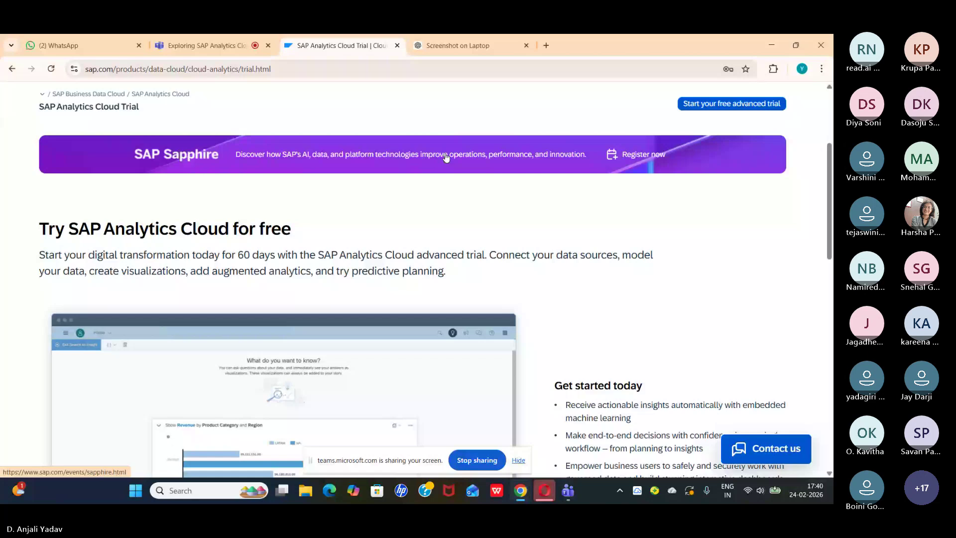
scroll(446, 157, down, 2)
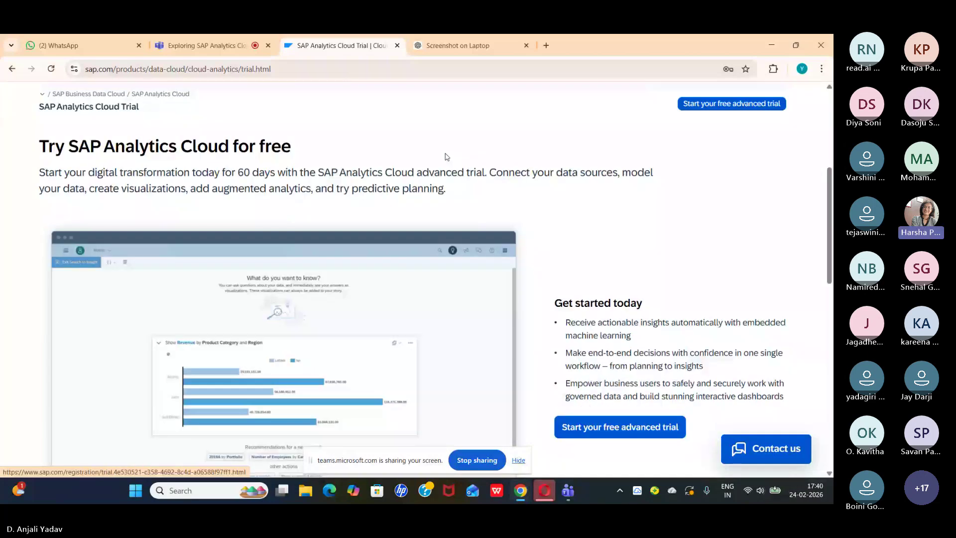
scroll(446, 156, down, 1)
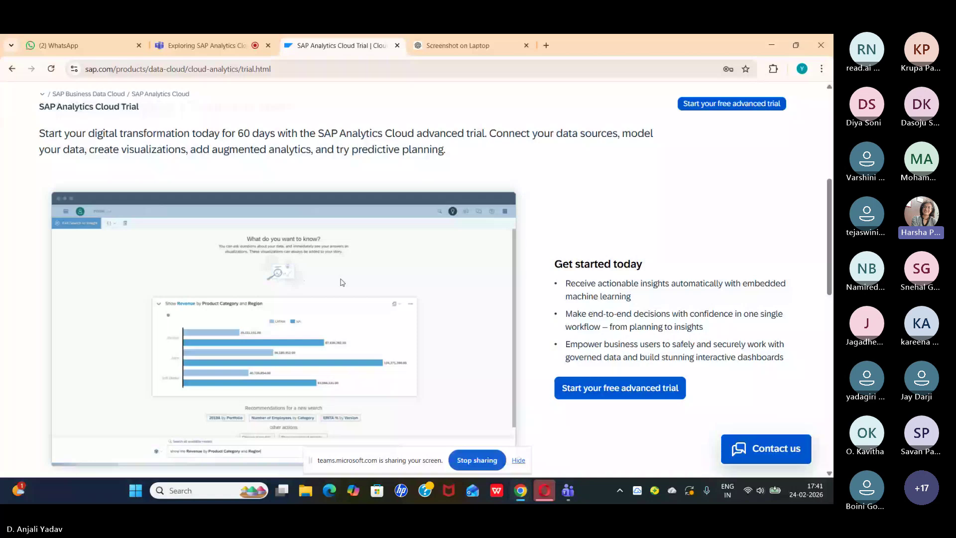
click(207, 46)
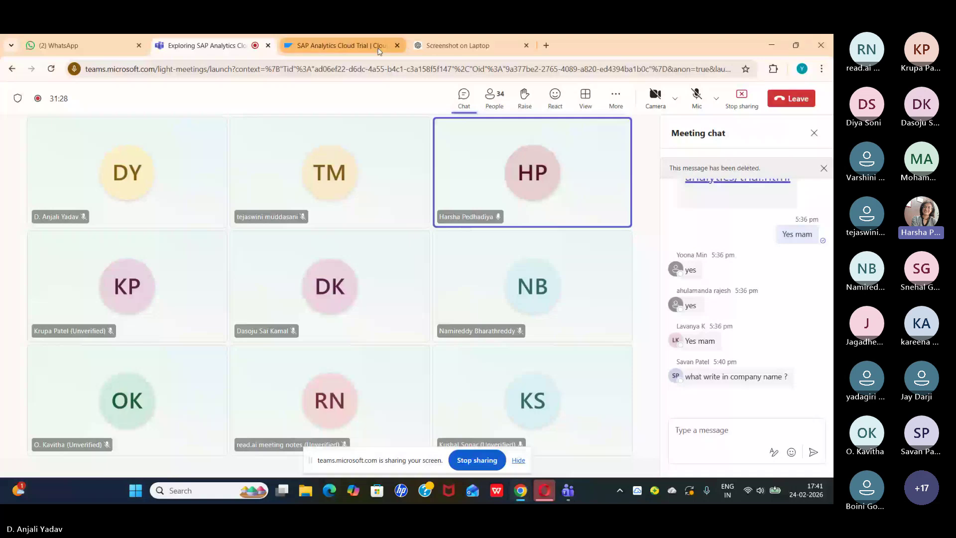
Step: Return to the SAP Analytics Cloud Trial browser tab
click(376, 49)
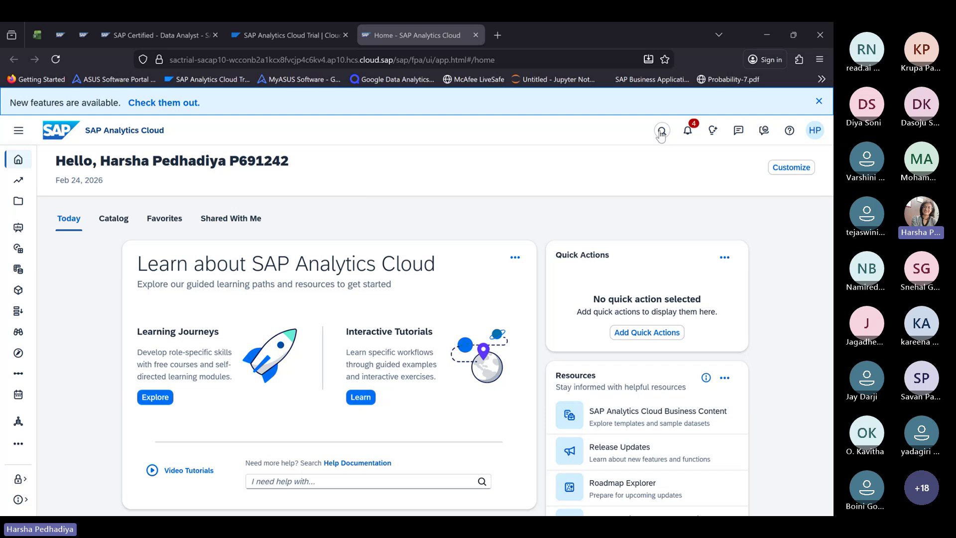
Step: Try the search field, dismiss it, and view the notifications list with the Sales_SampleModel import
click(661, 134)
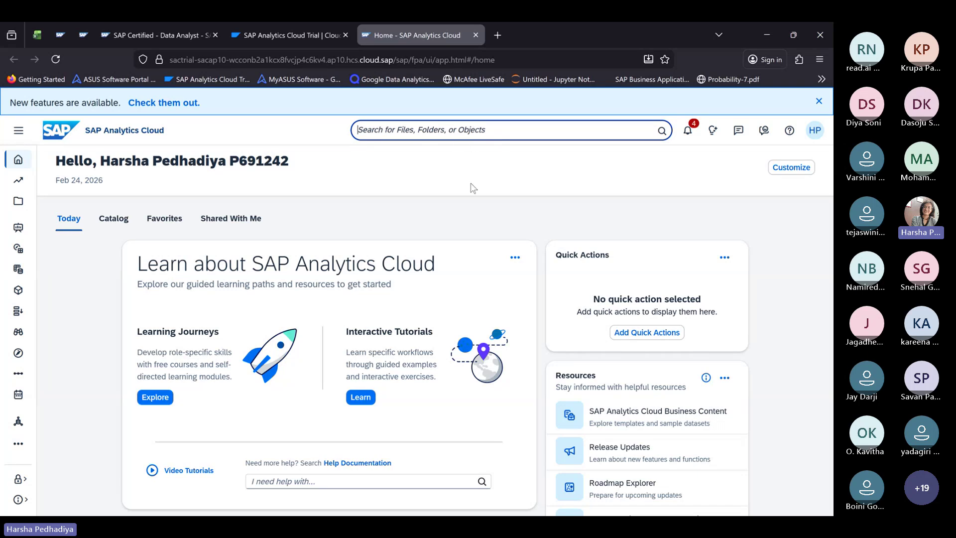
click(601, 199)
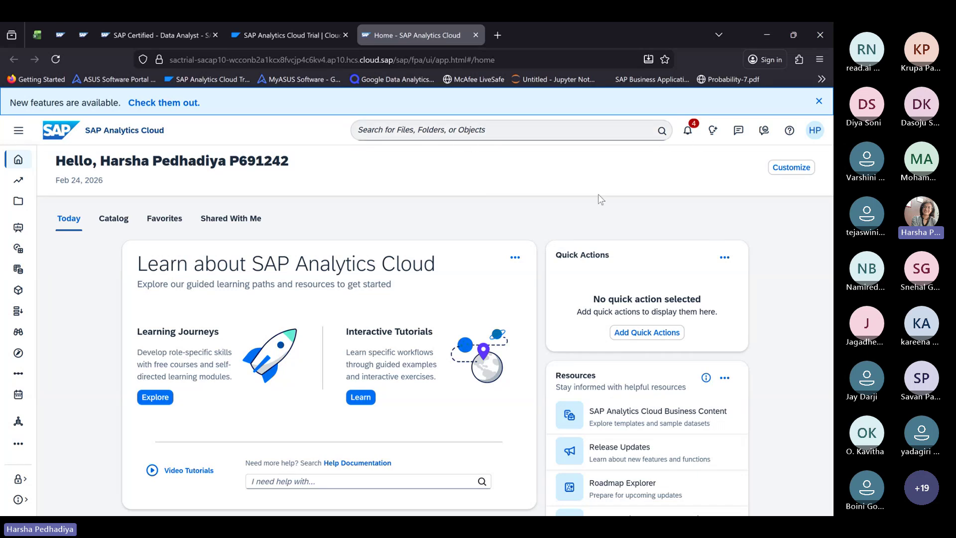
click(694, 134)
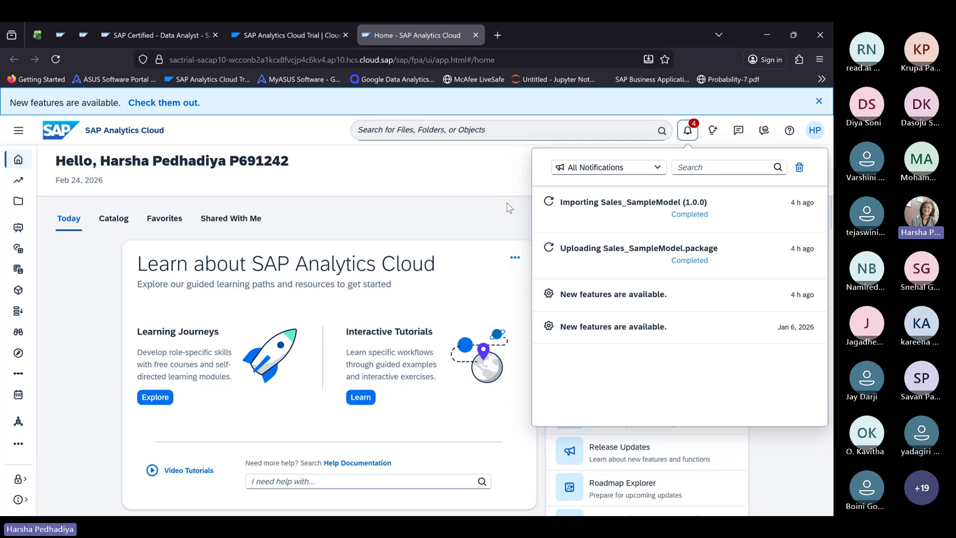
Step: Close, reopen, and close the notifications list again to return to the Home page
click(487, 179)
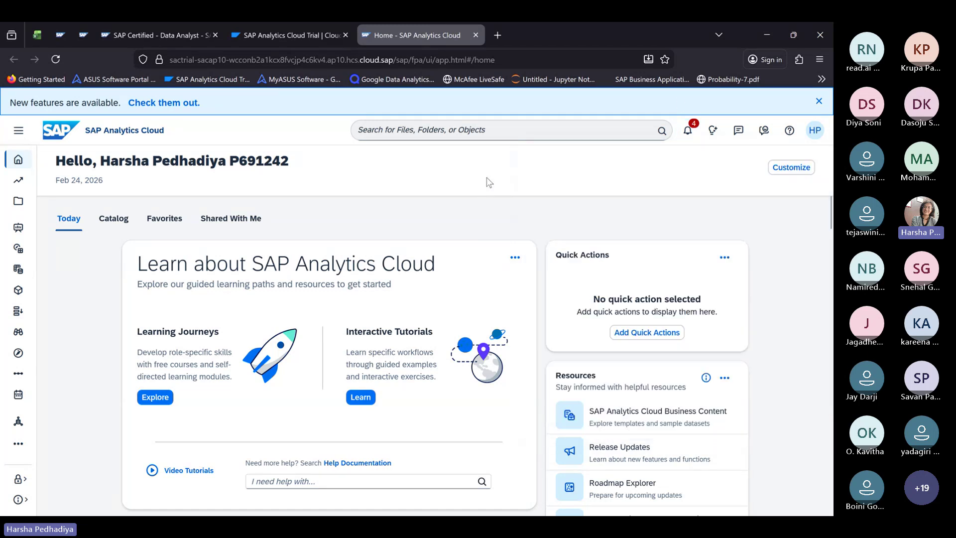
click(688, 131)
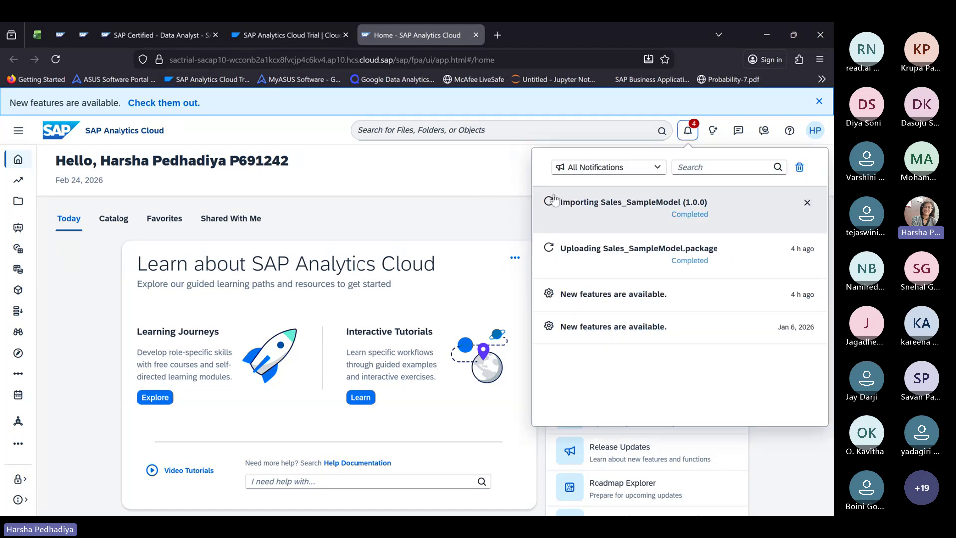
click(509, 194)
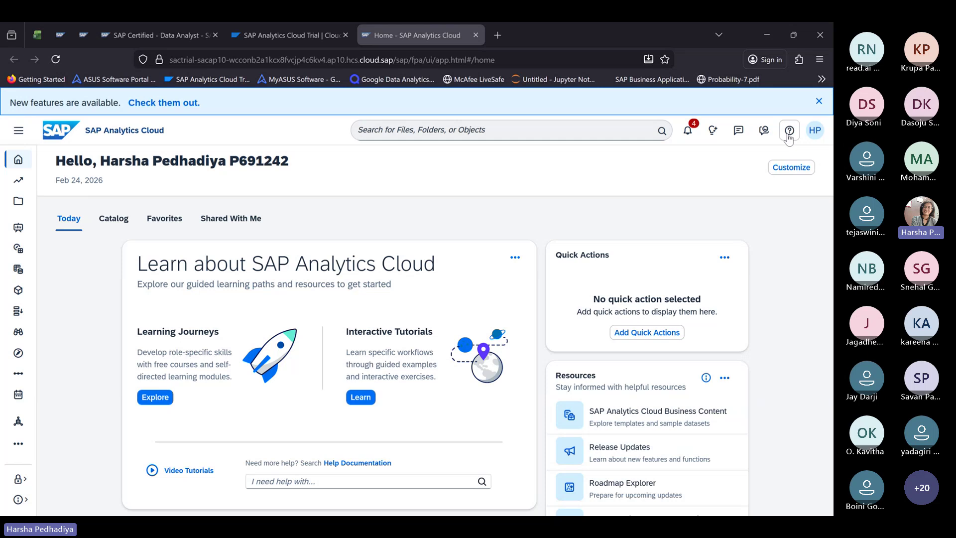
click(789, 132)
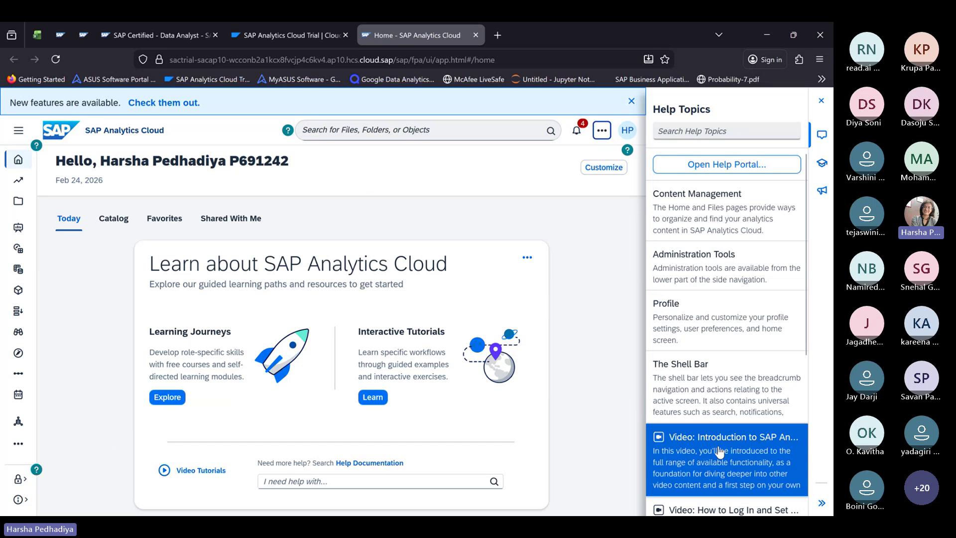
scroll(720, 448, down, 3)
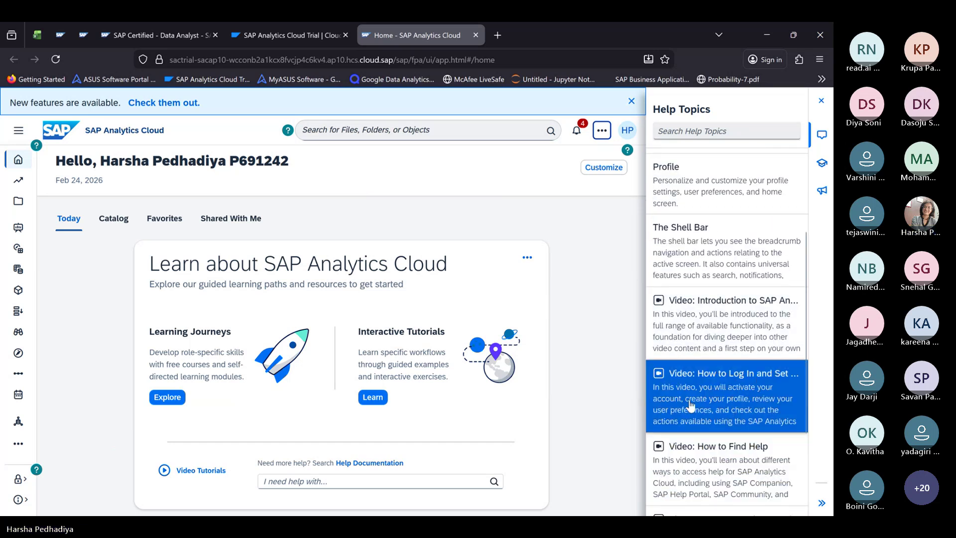
scroll(730, 429, down, 1)
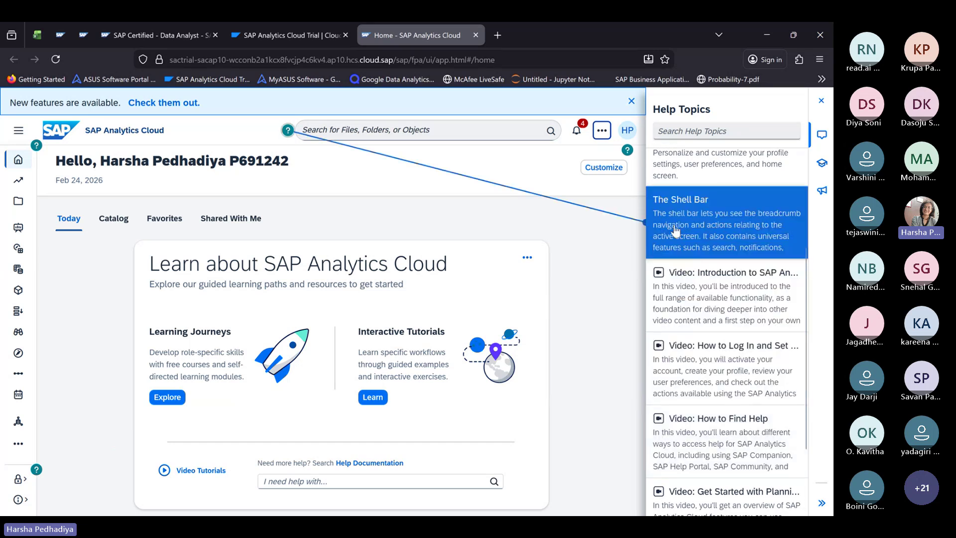
click(819, 103)
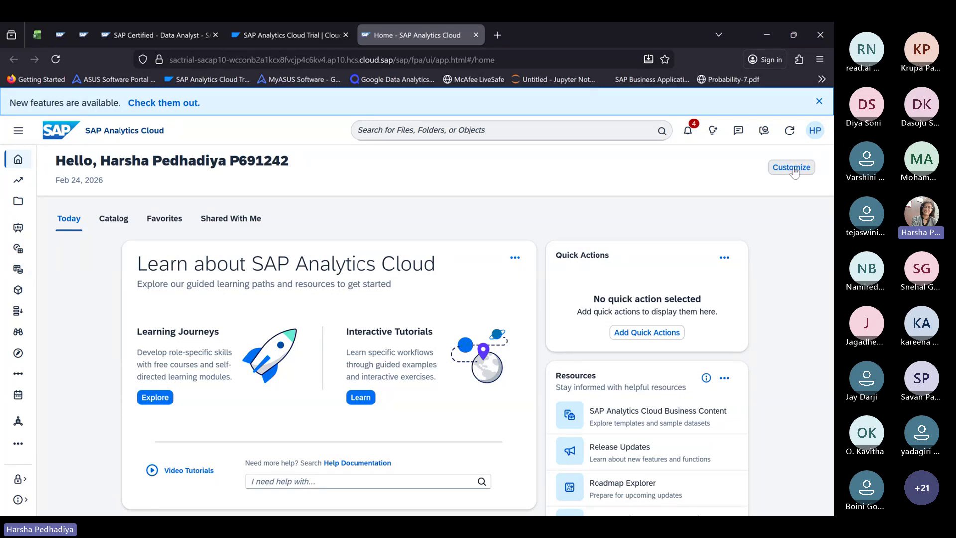
Step: Toggle the Administrative Actions home card off and on twice, leaving it enabled, then view User Account
click(794, 172)
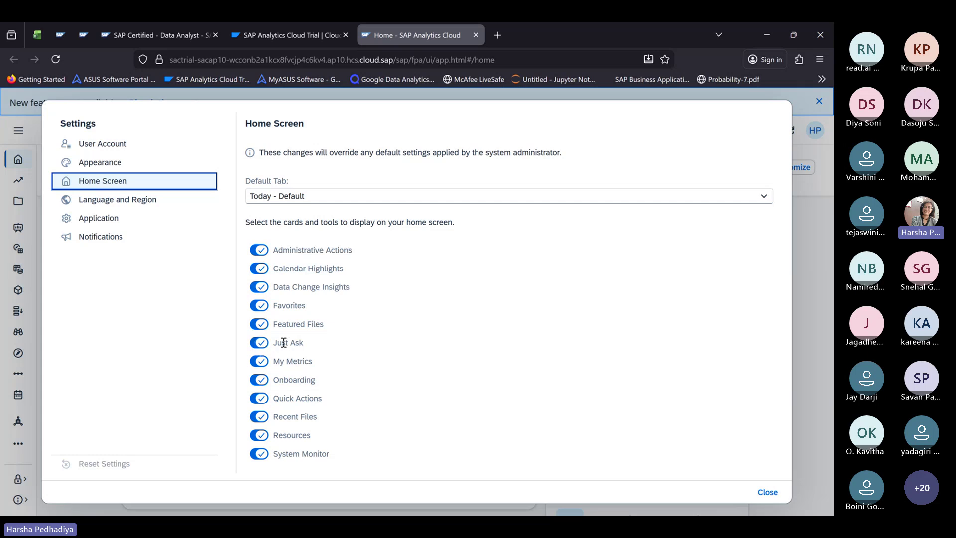
click(257, 252)
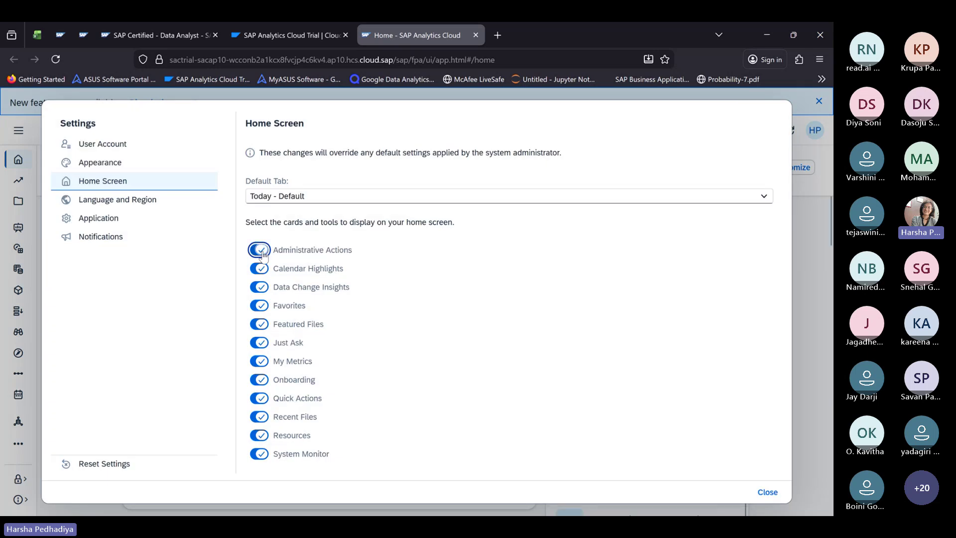
click(258, 253)
click(257, 250)
click(262, 253)
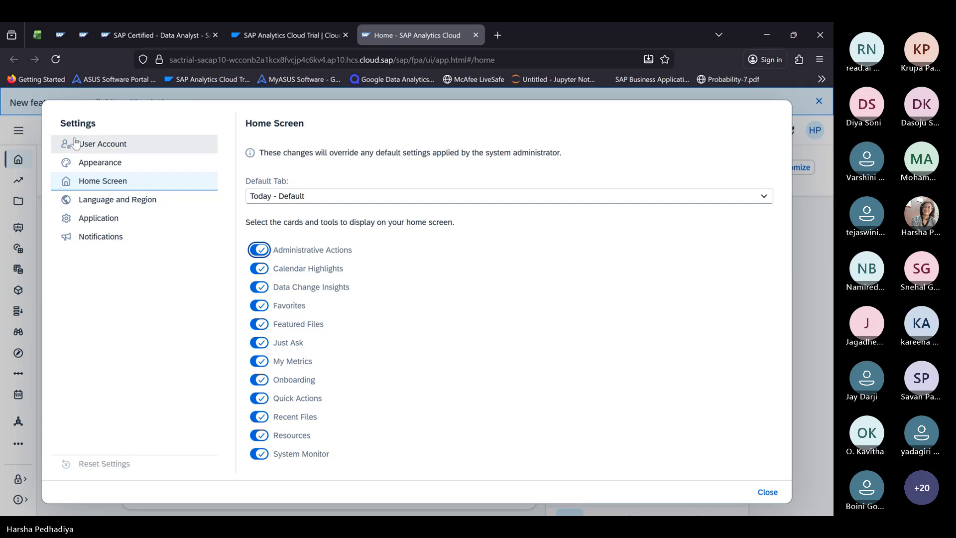
click(112, 151)
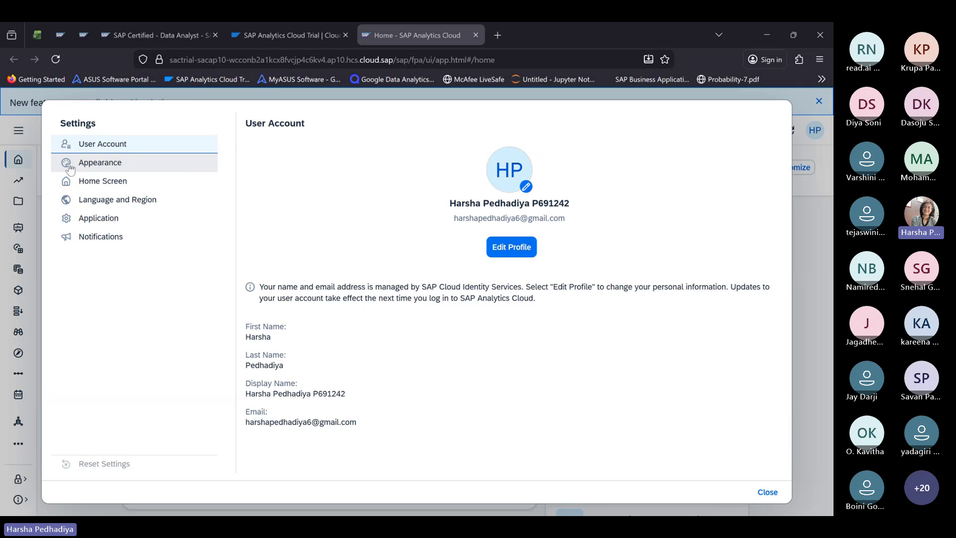
Step: Apply the SAP Evening Horizon (Dark) theme, dismiss the error messages, and reopen Home Screen settings
click(112, 162)
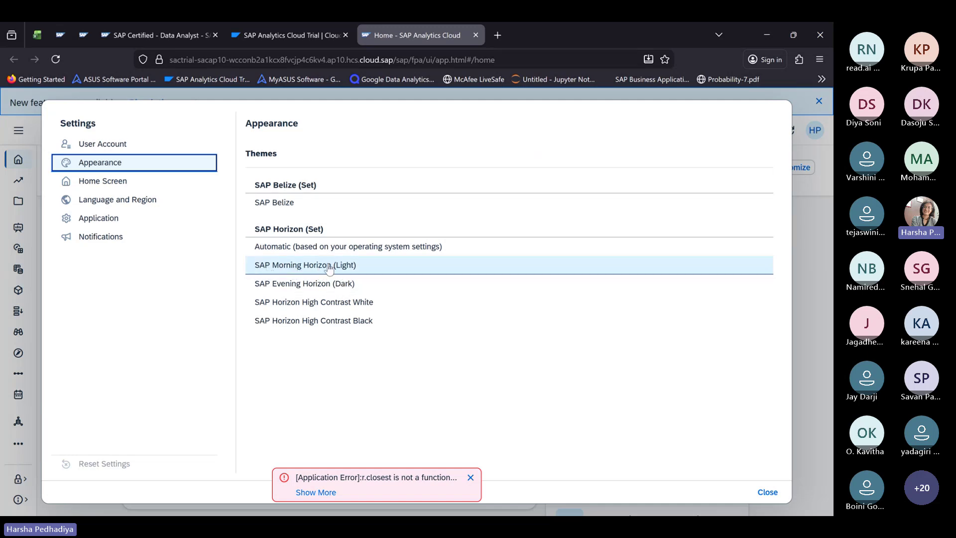
click(314, 285)
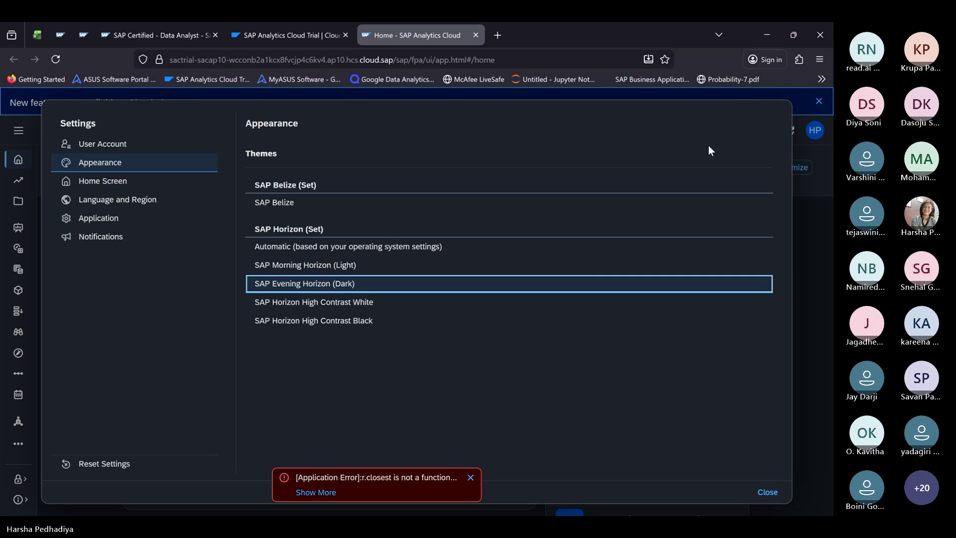
click(764, 493)
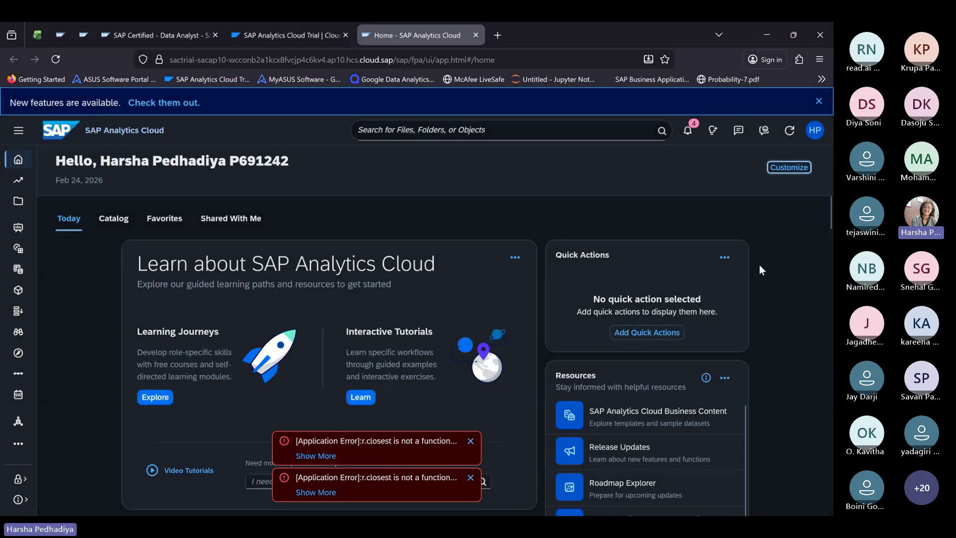
click(470, 441)
click(470, 478)
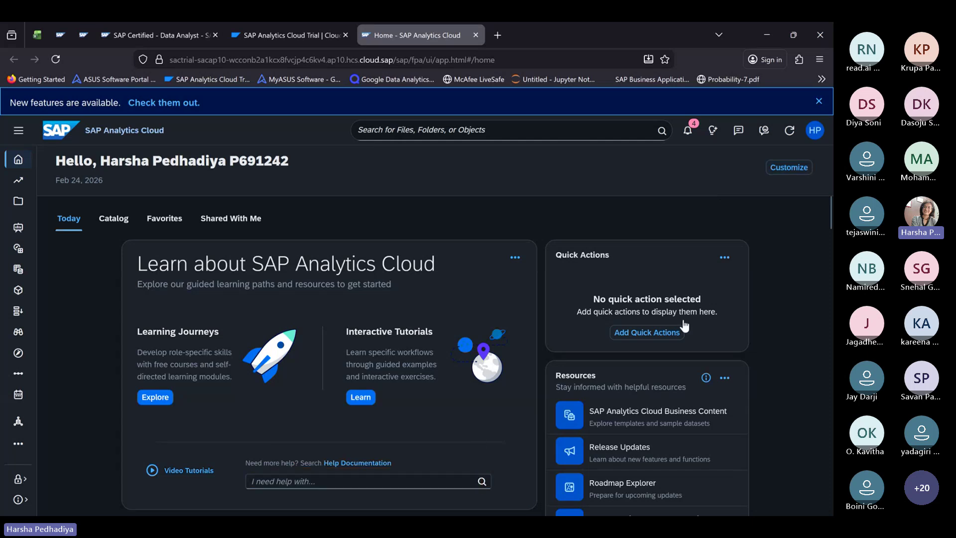
click(801, 166)
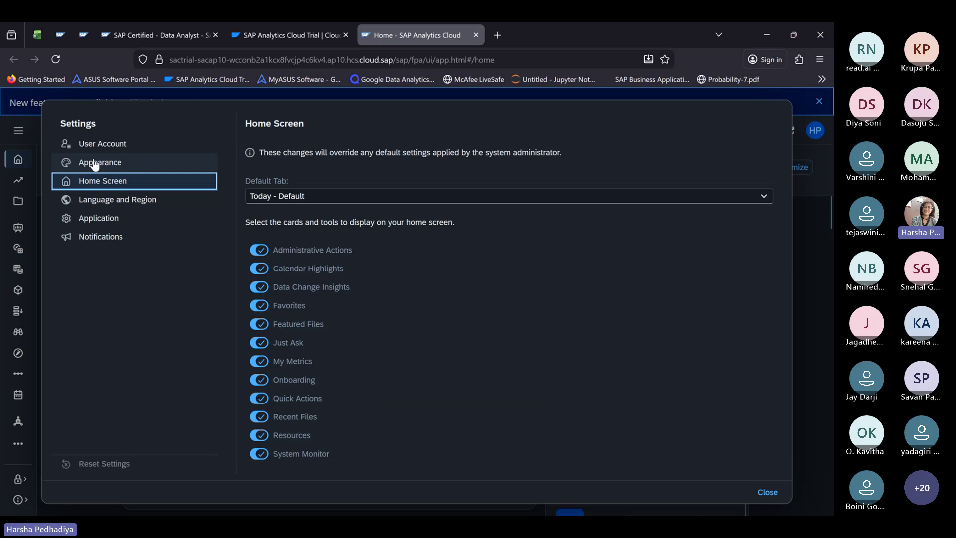
Step: Revert to SAP Morning Horizon (Light), review Home Screen, Language and Region, and Application settings, then close
click(94, 162)
click(321, 265)
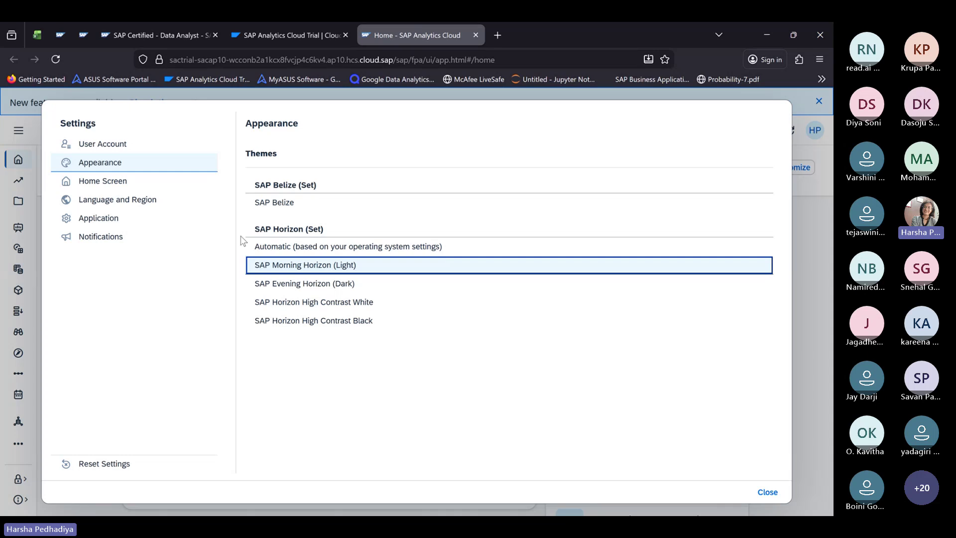
click(100, 183)
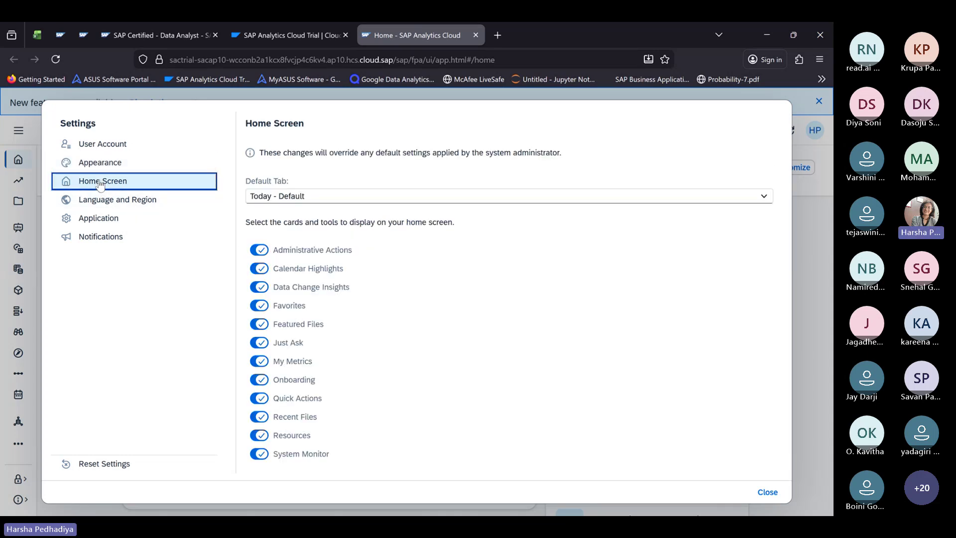
click(118, 199)
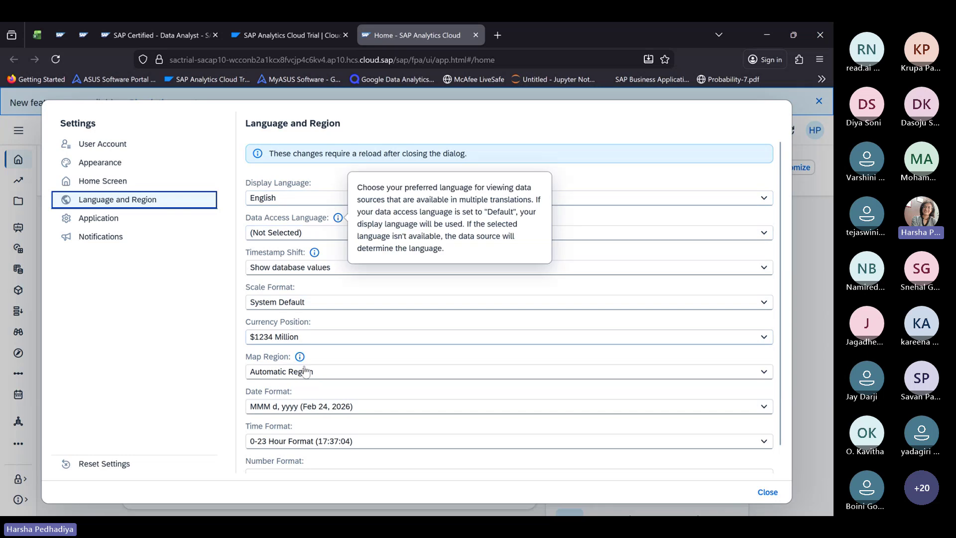
scroll(303, 370, down, 1)
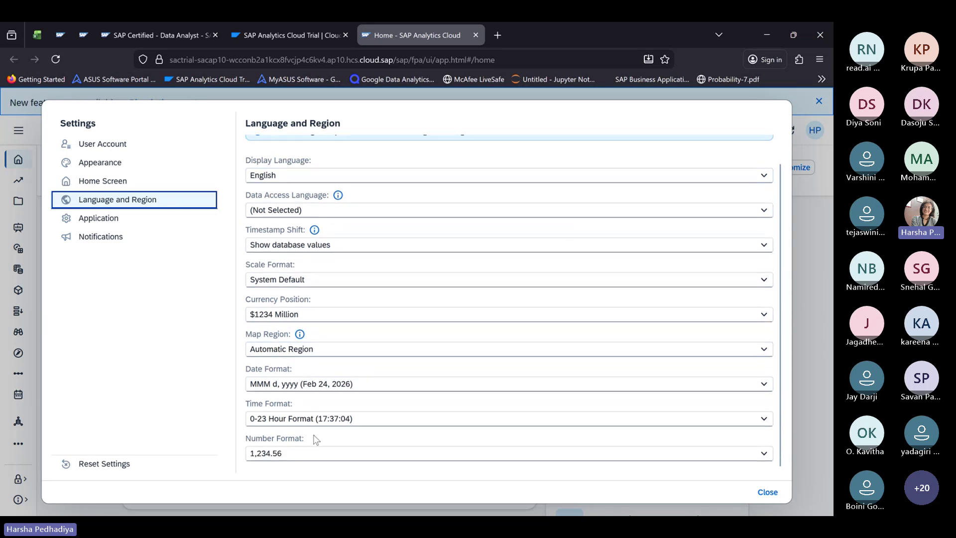
click(104, 224)
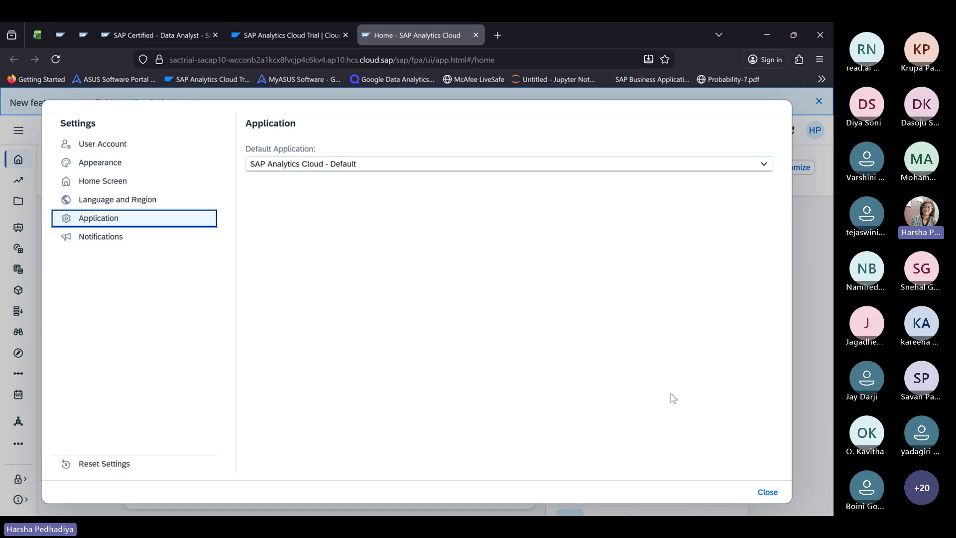
click(759, 494)
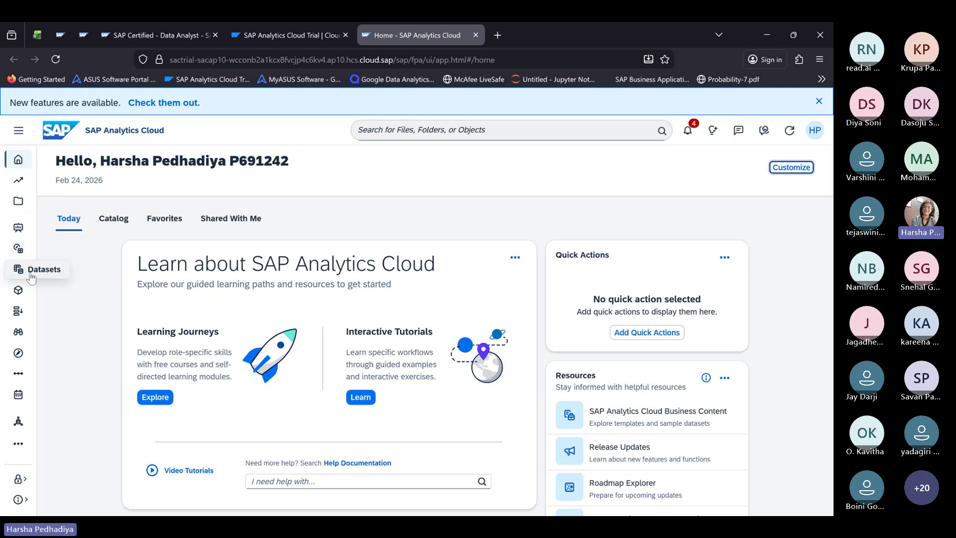
Step: Move through the Datasets, Modeler and Data Actions areas in the side navigation
click(18, 271)
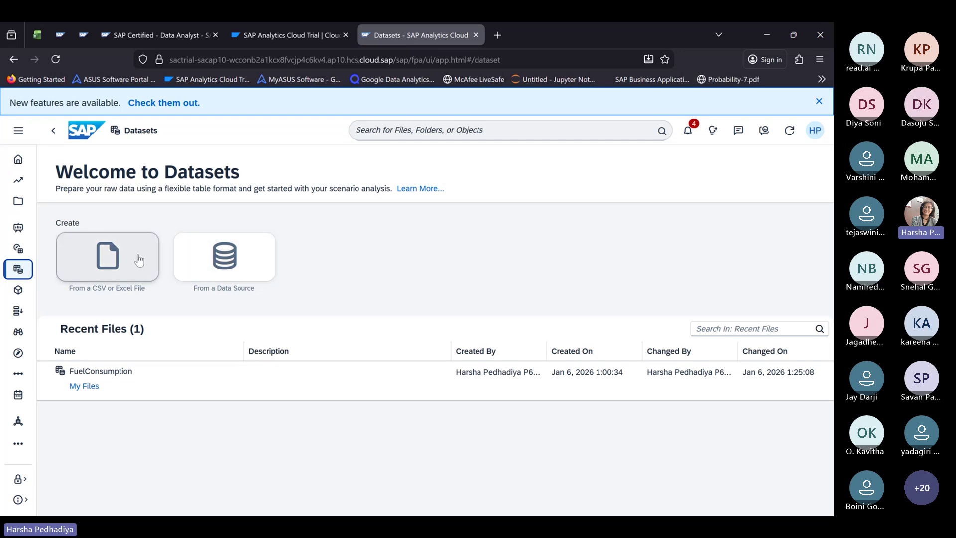
click(18, 290)
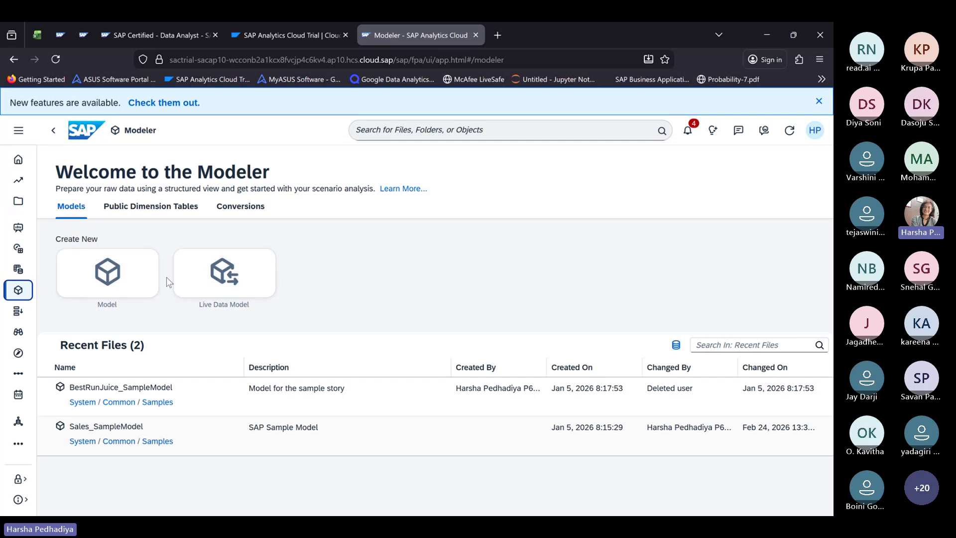
click(25, 319)
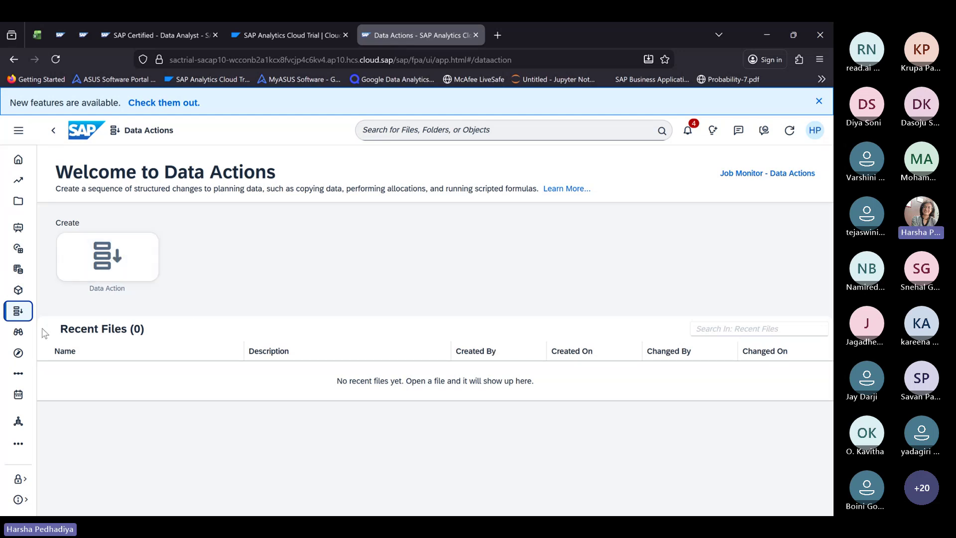
Step: Switch to Predictive Scenarios to see the Classification, Regression and Time Series Forecast options
click(11, 335)
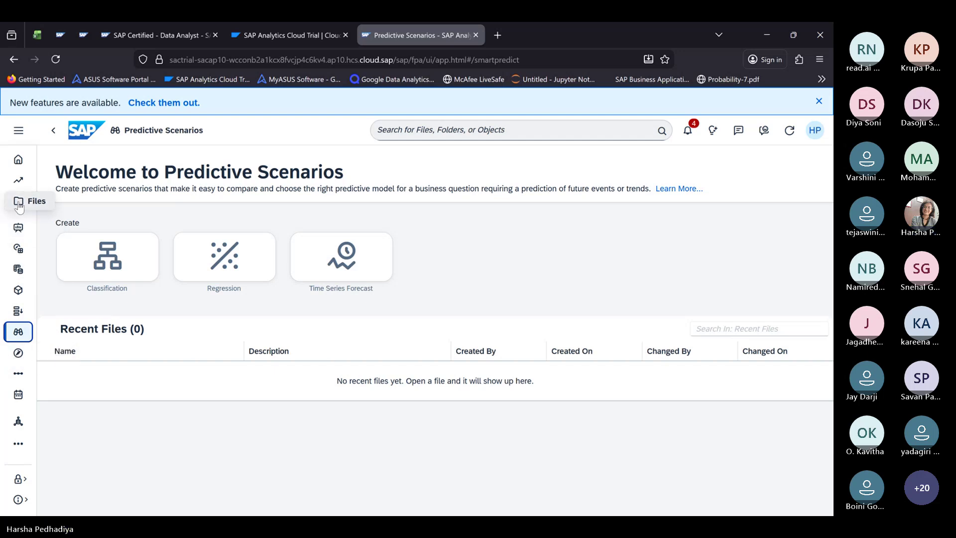
Step: Go to My Files and show the new-object types such as Story and Model
click(19, 203)
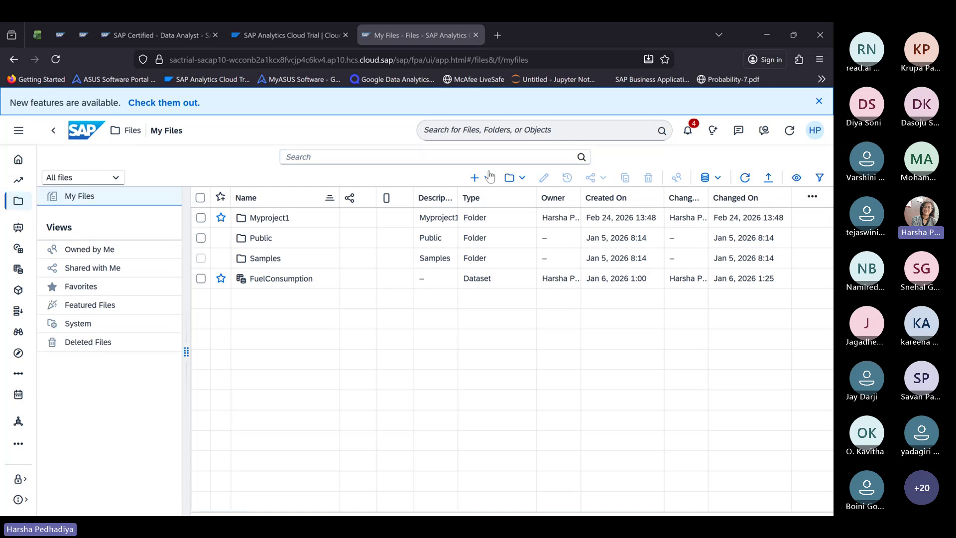
click(485, 178)
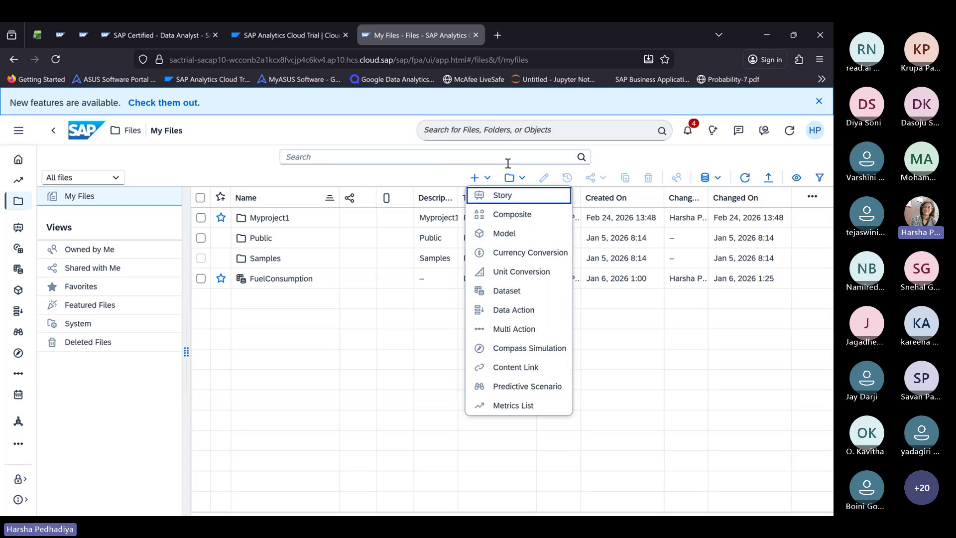
Step: Add a folder named Project2 with the description Project2 via Create Folder
click(522, 179)
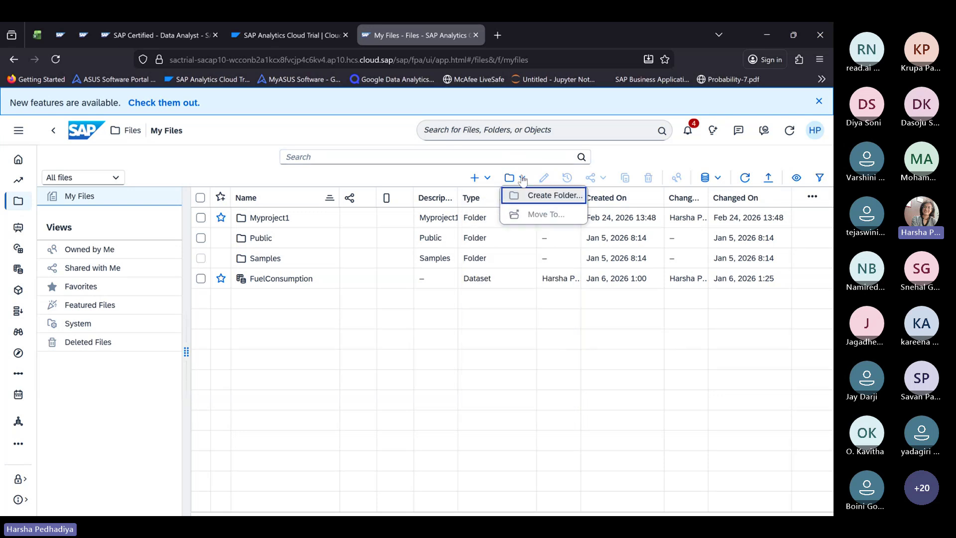
click(537, 197)
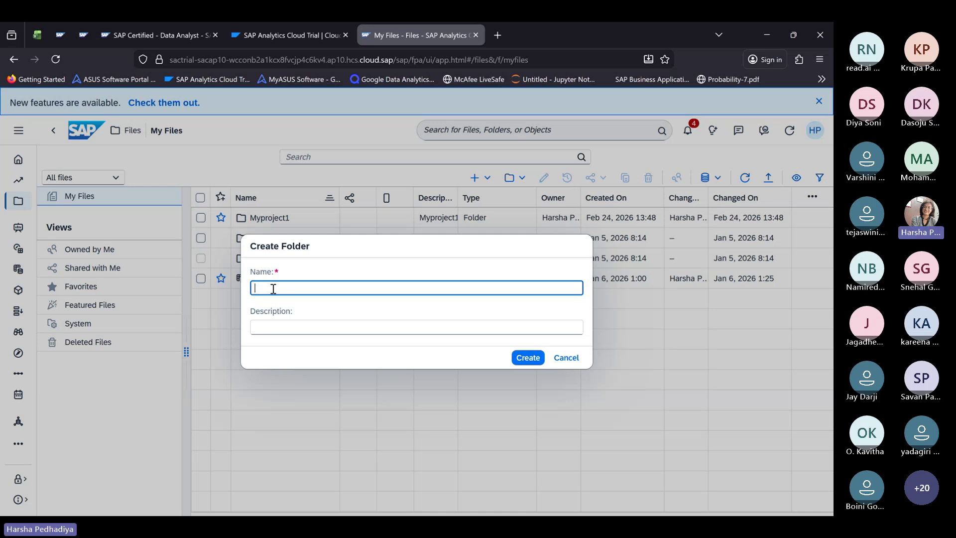
text(P)
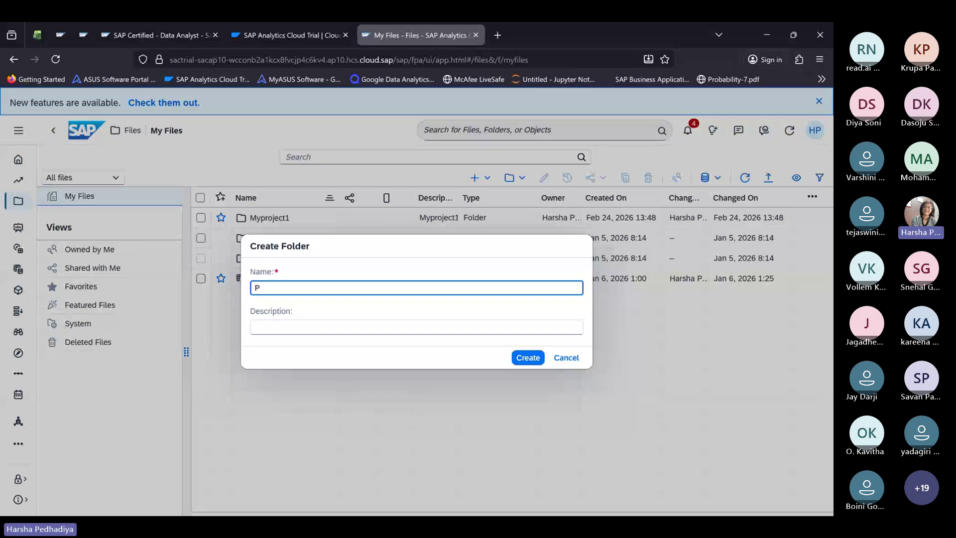
text(ro)
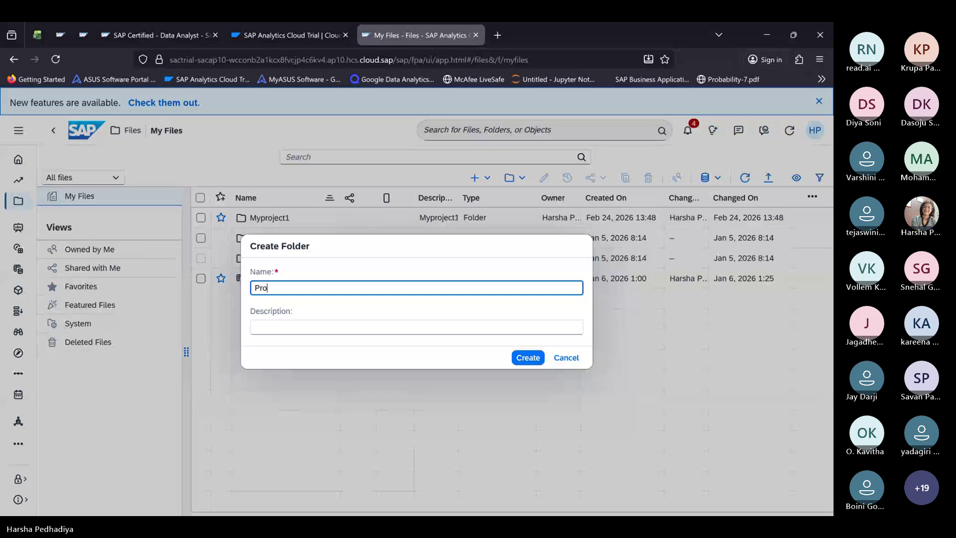
text(je)
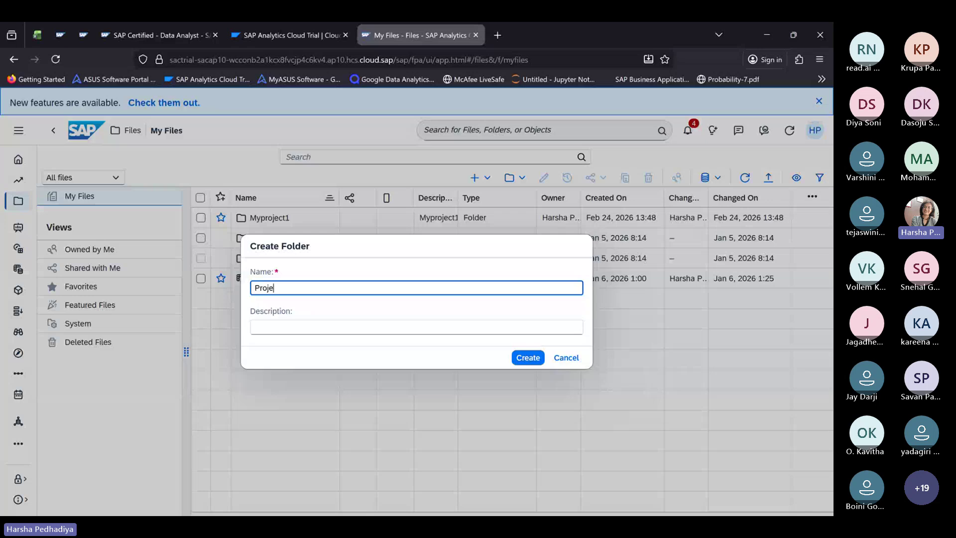
text(ct2)
click(276, 324)
text(Project2)
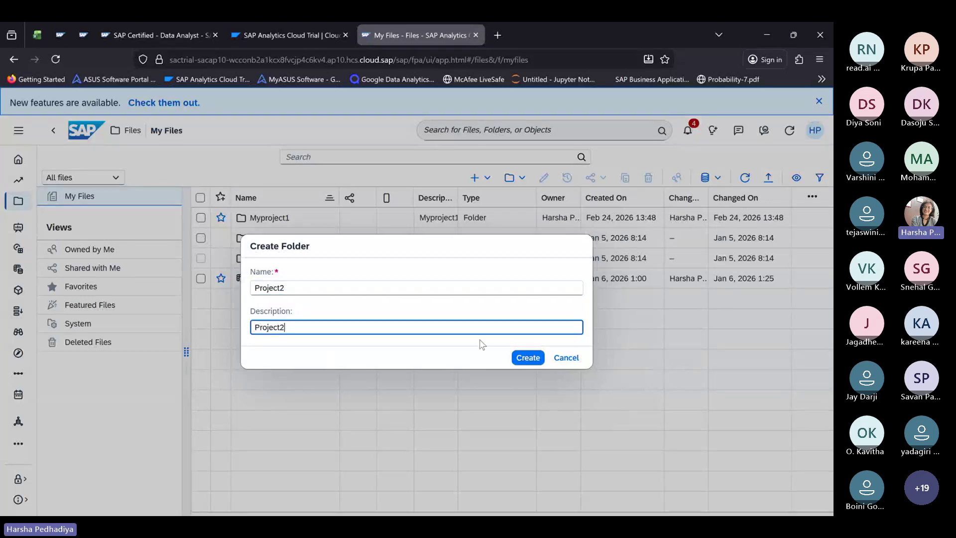
click(529, 359)
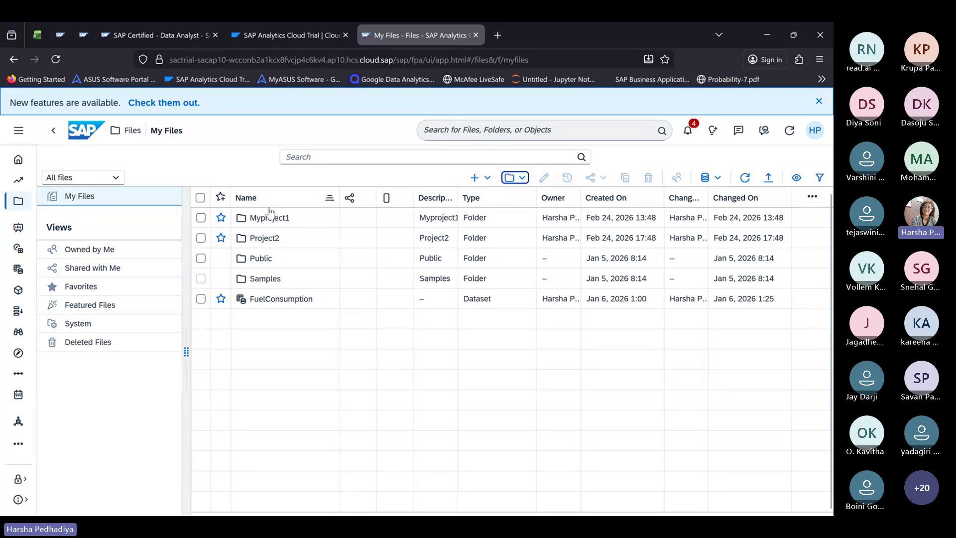
Step: Open the empty Project2 folder and switch between the Stories area and Files
click(268, 238)
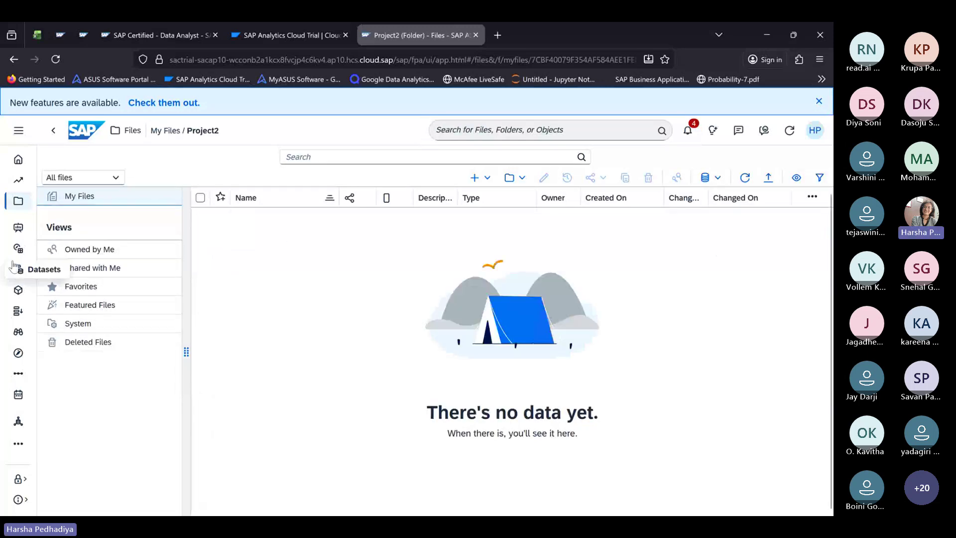
click(17, 230)
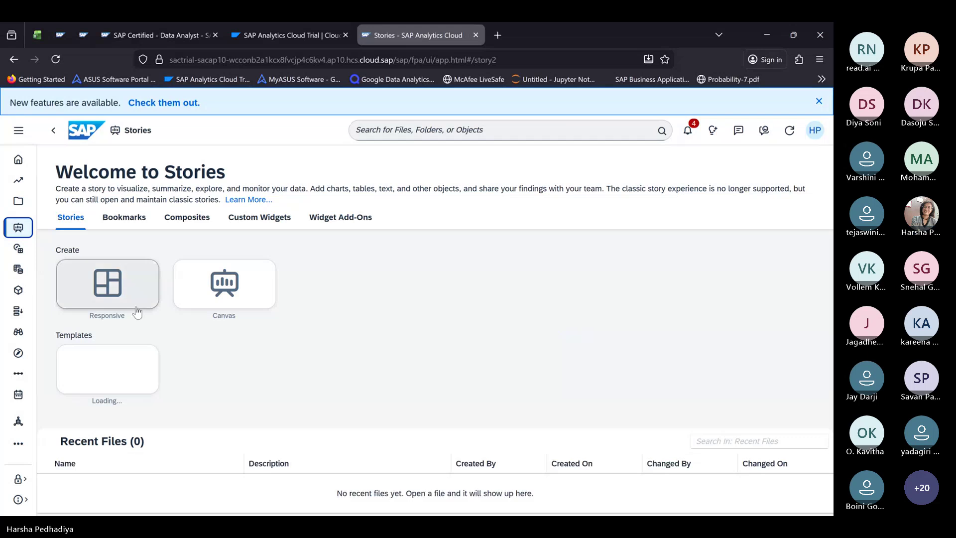
click(19, 202)
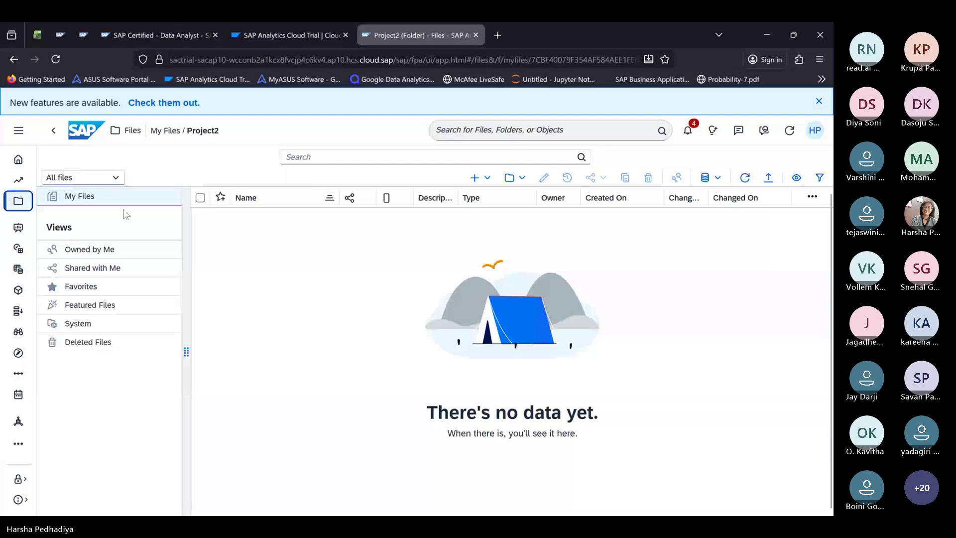
click(17, 60)
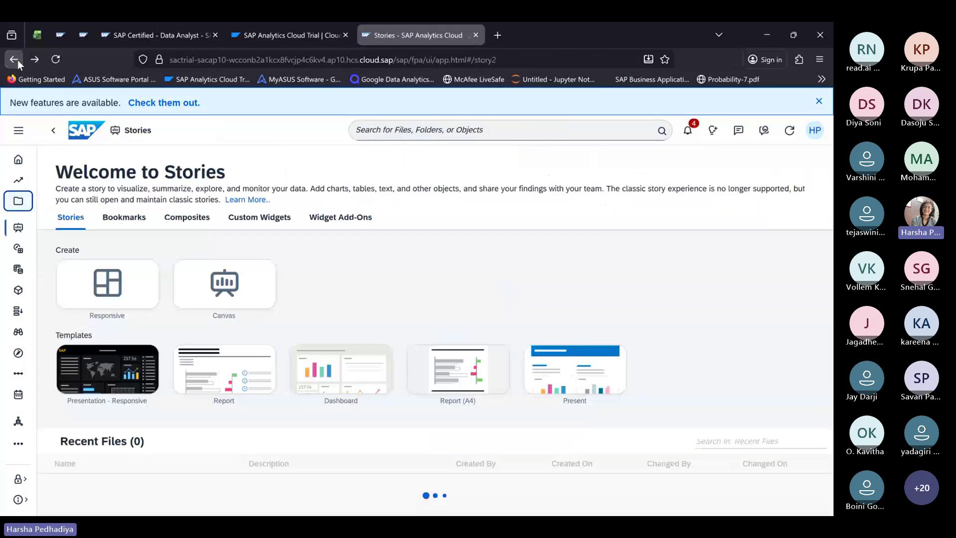
click(18, 201)
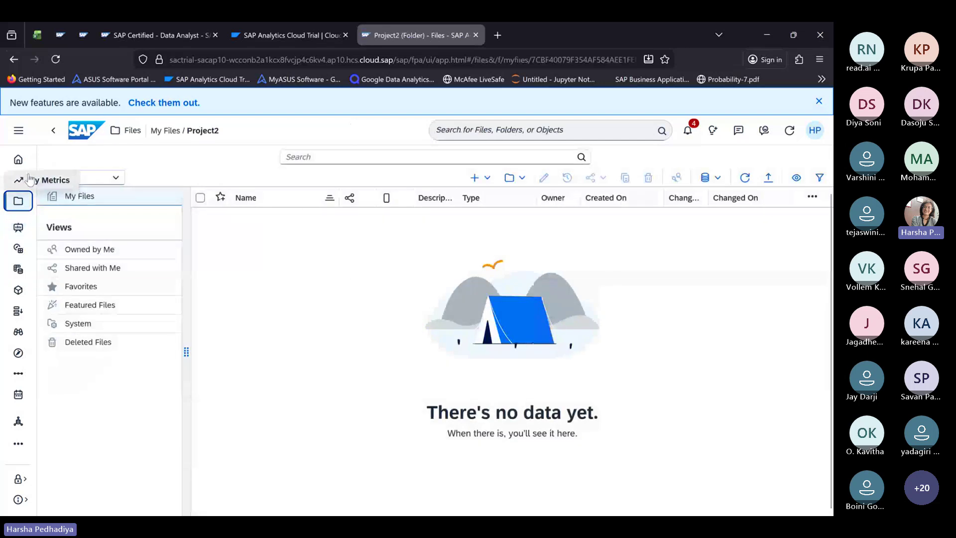
Step: Visit My Metrics and Home, then return to the top-level My Files list
click(27, 180)
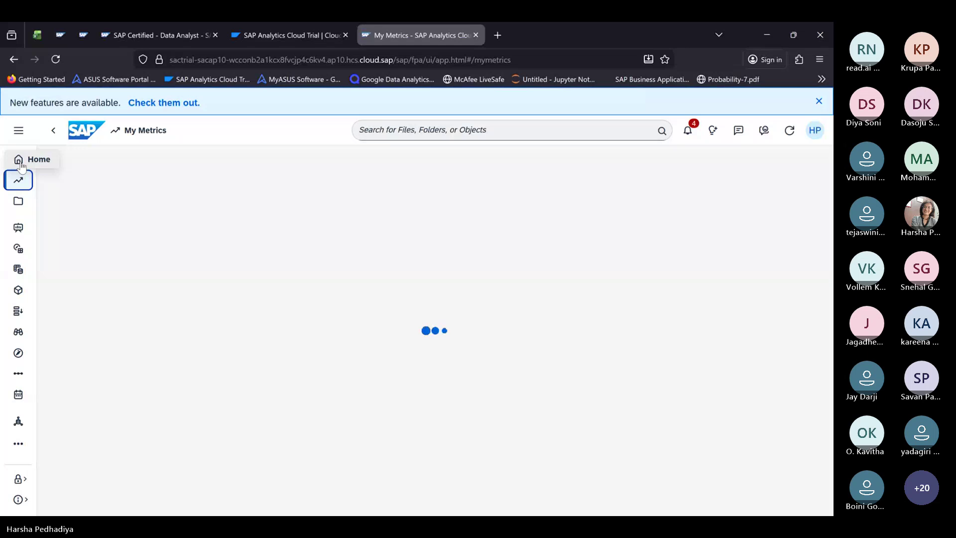
click(20, 163)
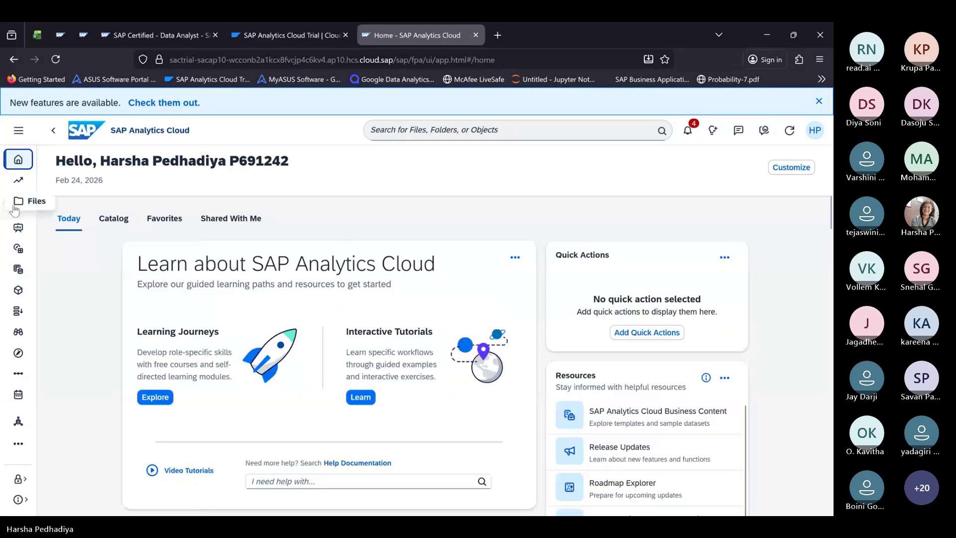
click(15, 208)
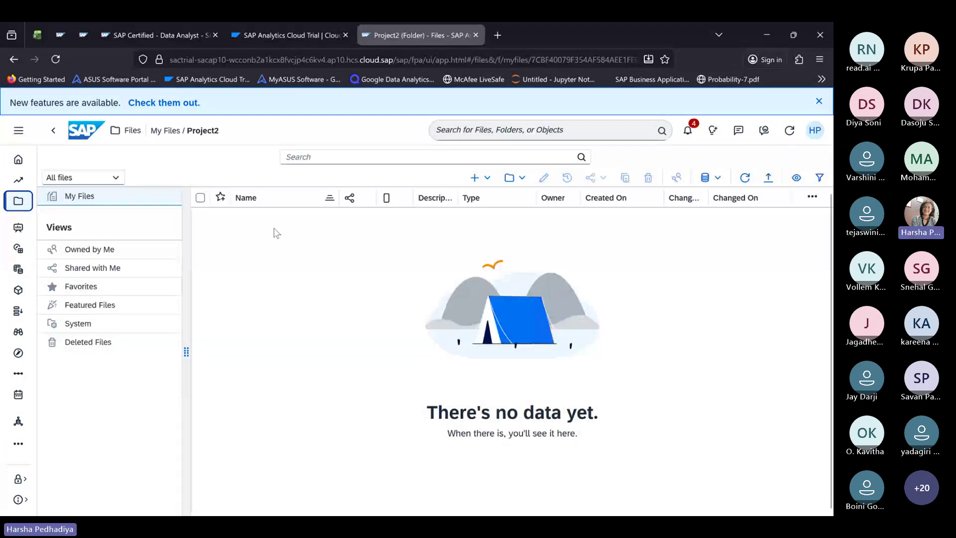
click(133, 131)
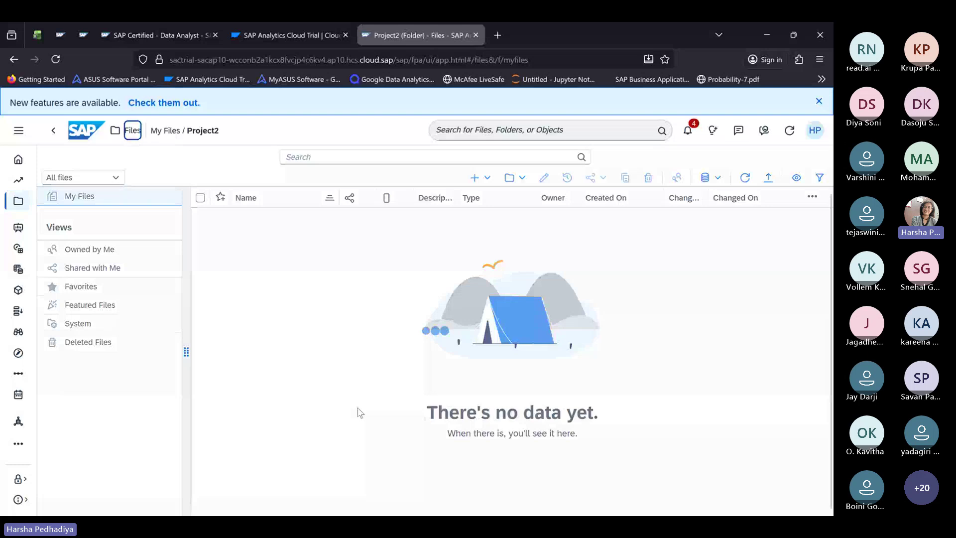
Step: Open the FuelConsumption dataset, scroll its grid sideways, then return to My Files
click(291, 299)
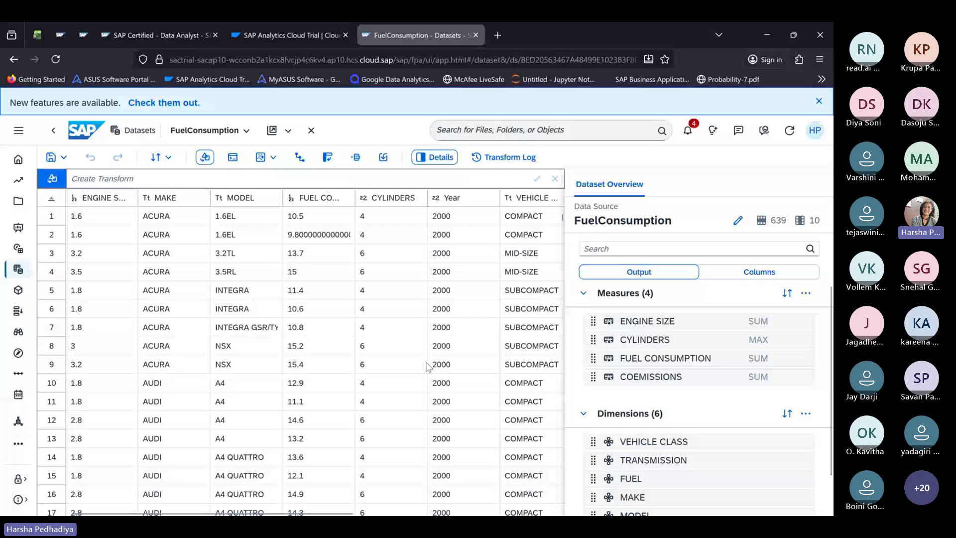
scroll(281, 334, right, 5)
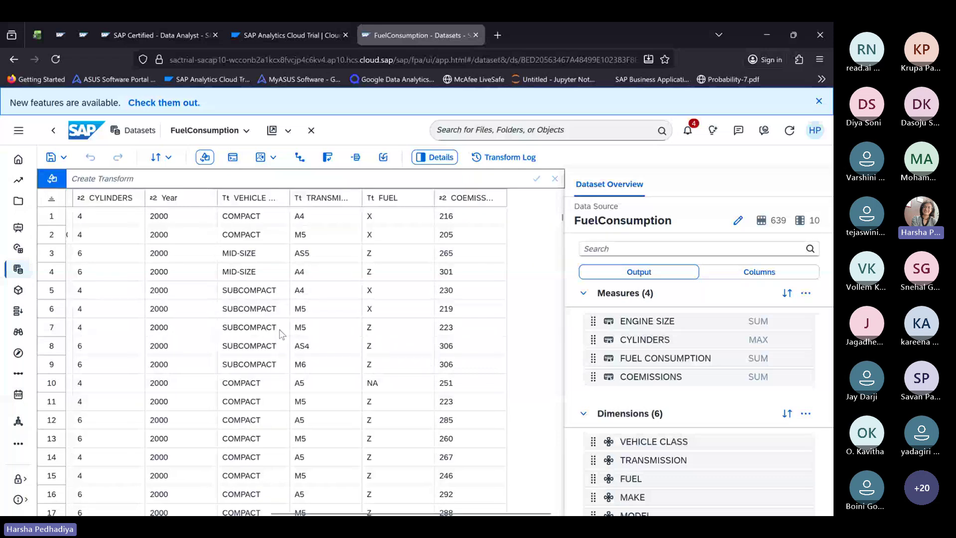
scroll(280, 333, left, 5)
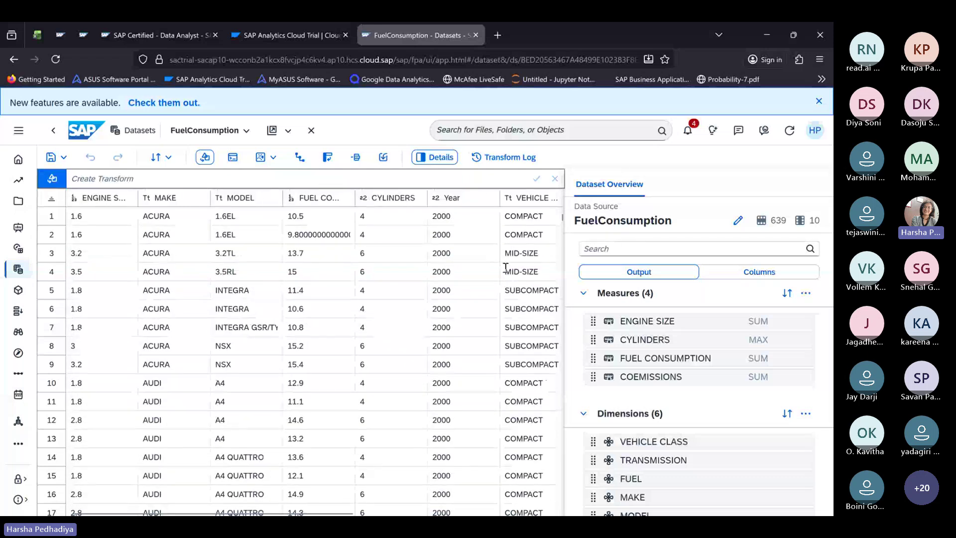
scroll(355, 322, right, 1)
scroll(355, 322, right, 1)
scroll(355, 323, left, 3)
click(18, 202)
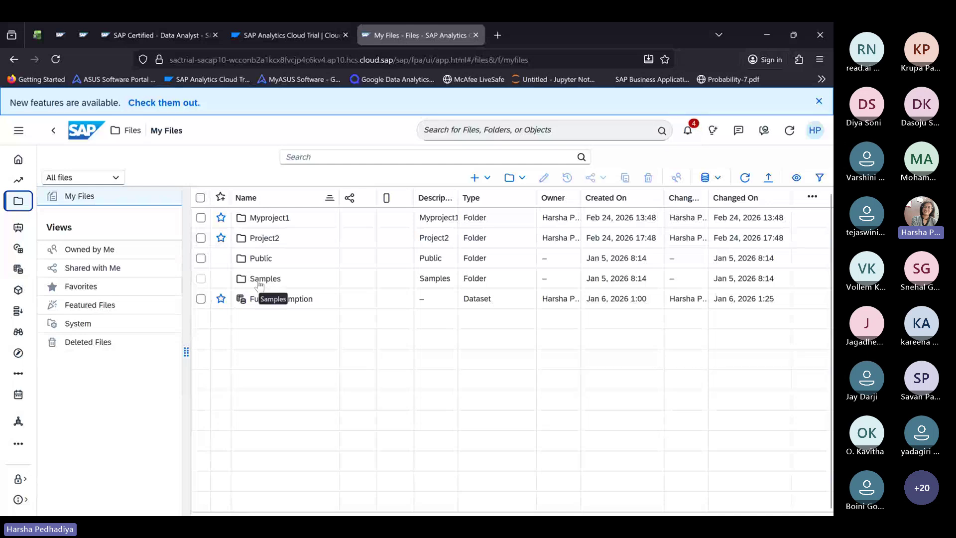
Step: Open BestRunJuice_SampleModel from the Samples folder to view its Account, Date and Generic dimensions
click(259, 280)
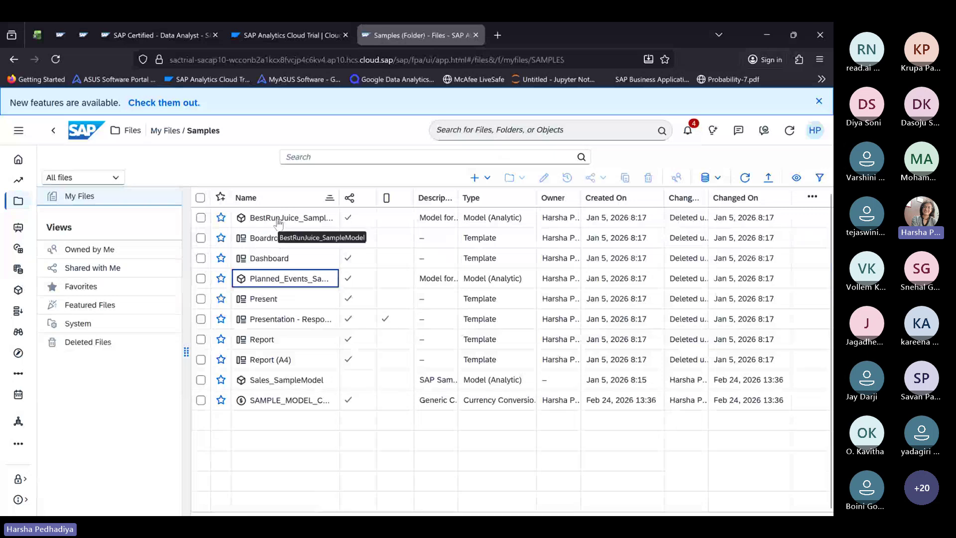
click(277, 219)
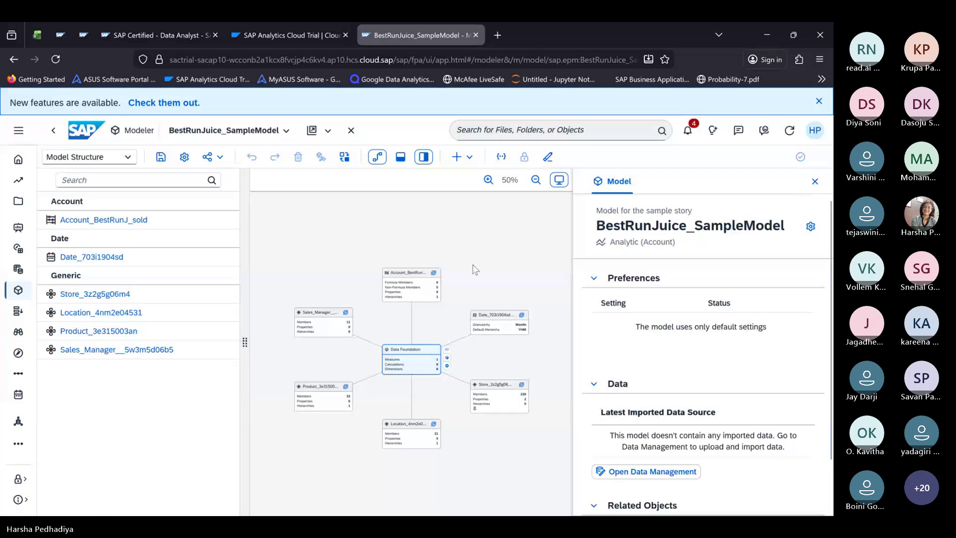
scroll(459, 330, up, 3)
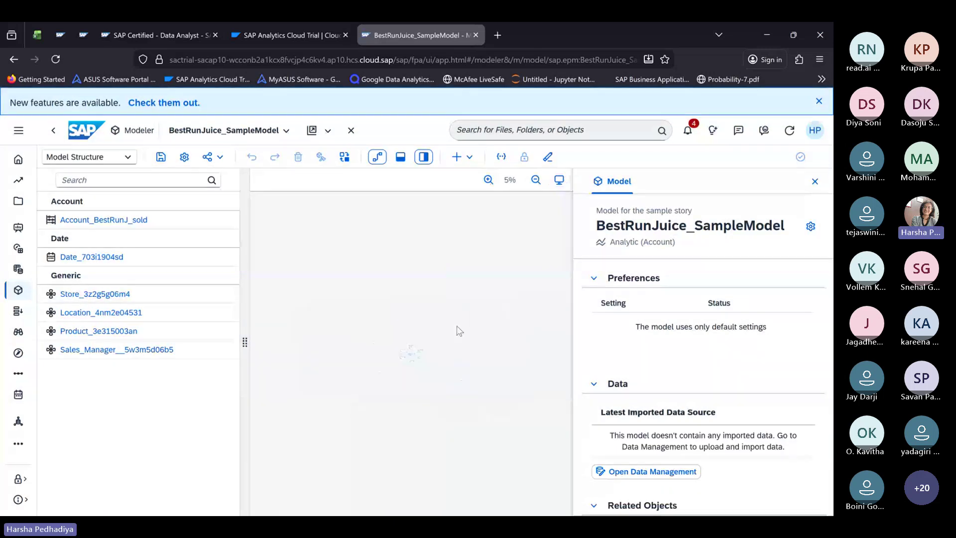
scroll(459, 330, down, 4)
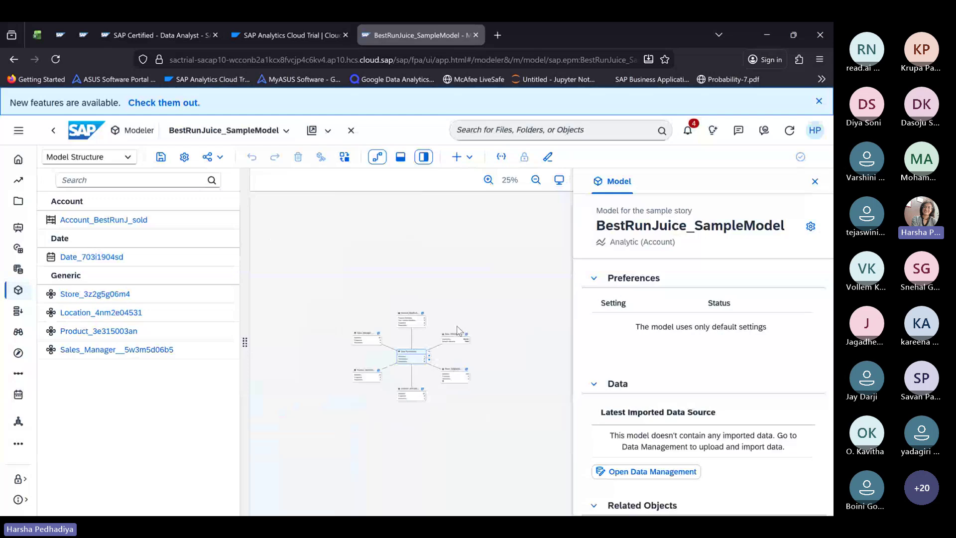
scroll(459, 330, up, 2)
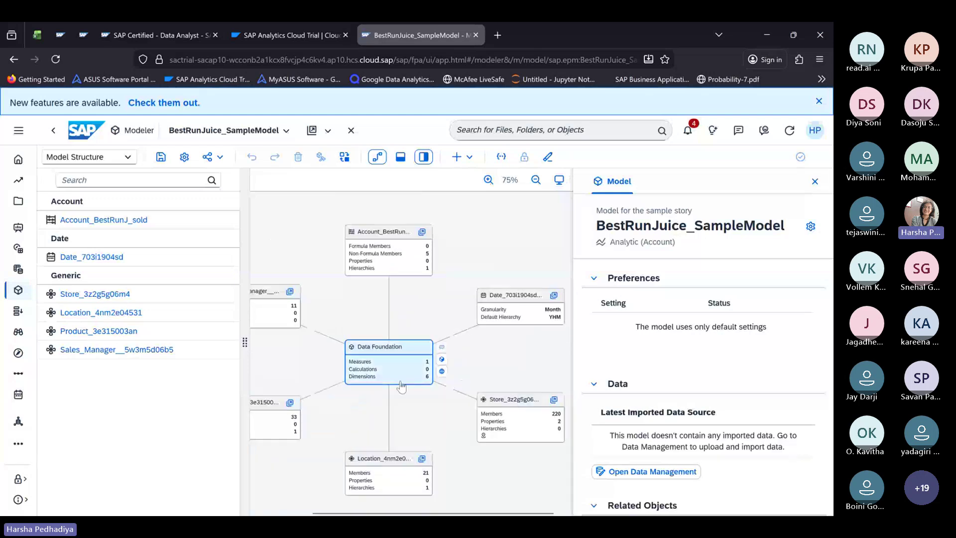
scroll(402, 387, down, 3)
scroll(402, 386, up, 5)
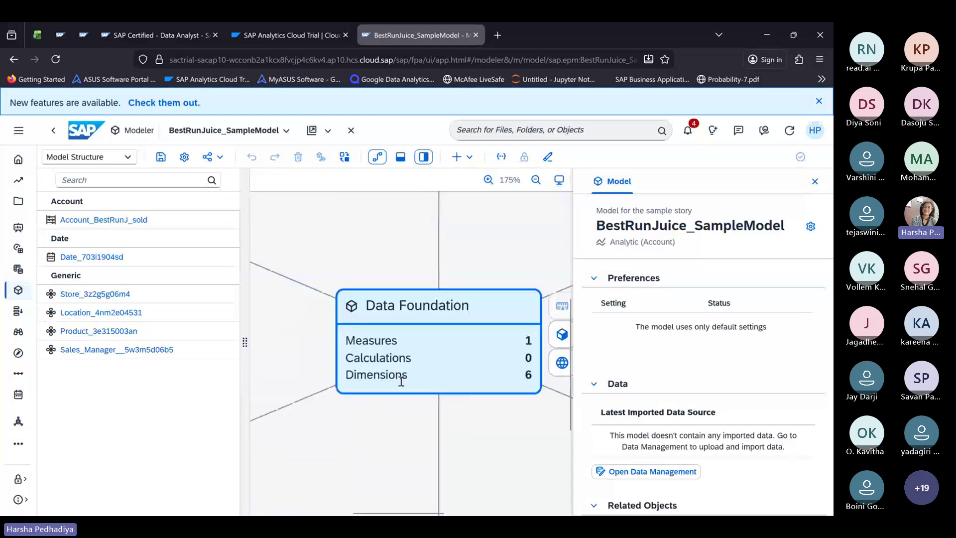
scroll(402, 381, down, 3)
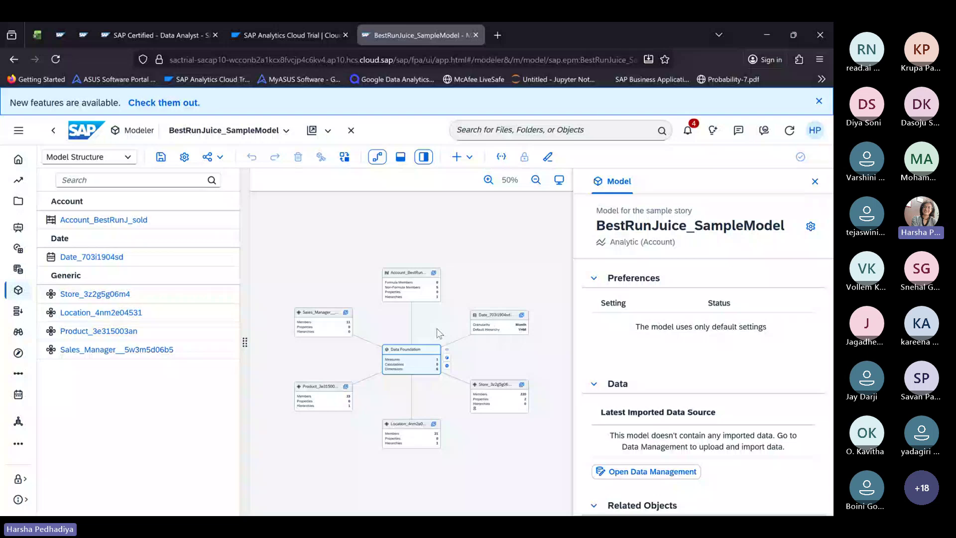
click(447, 357)
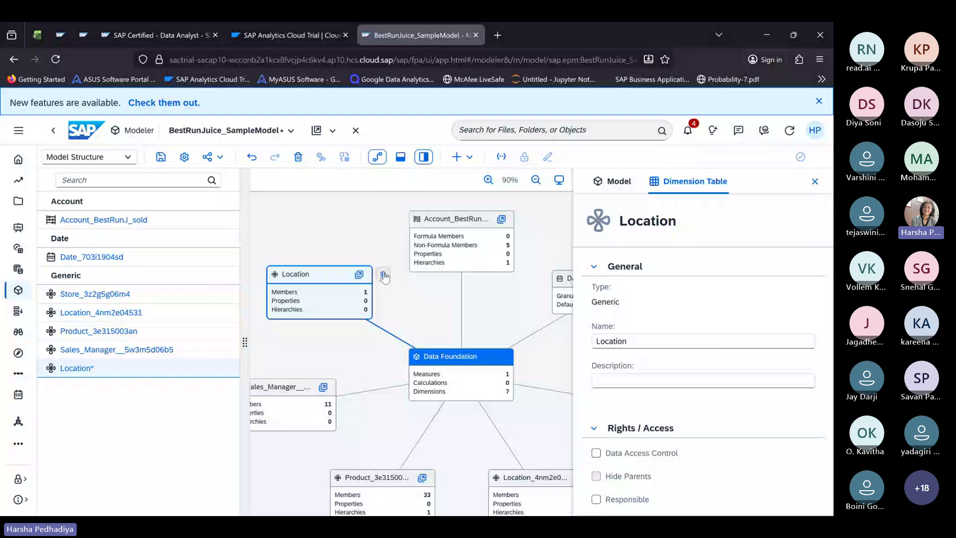
click(384, 275)
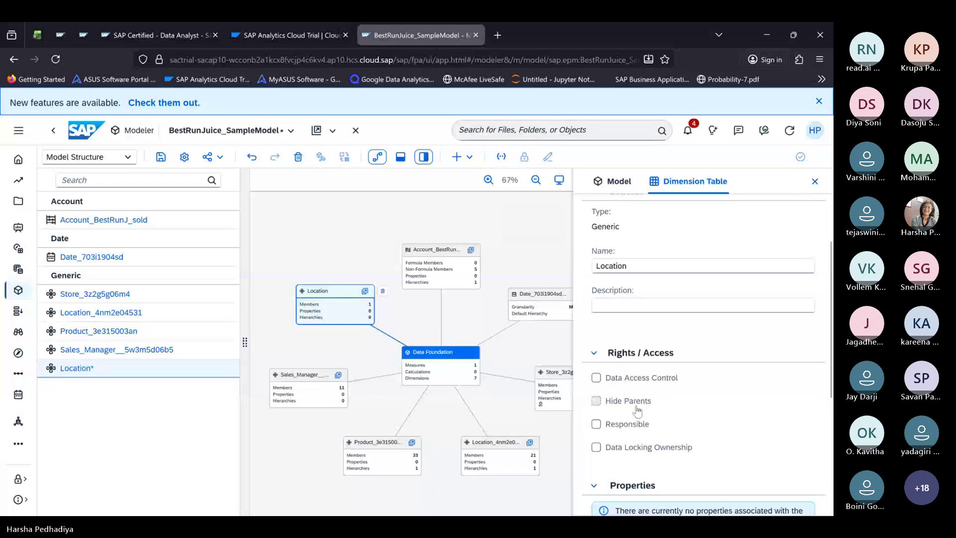
scroll(636, 411, down, 3)
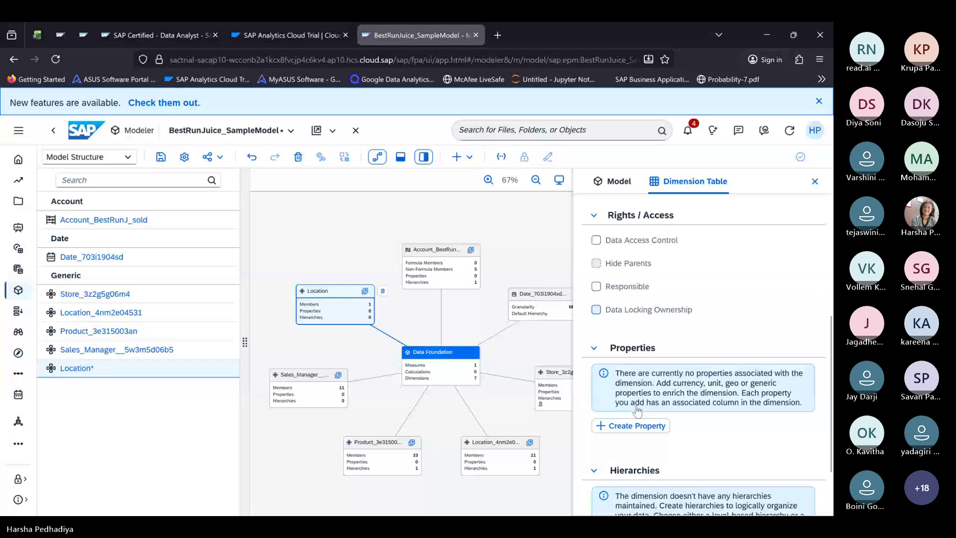
scroll(637, 411, down, 2)
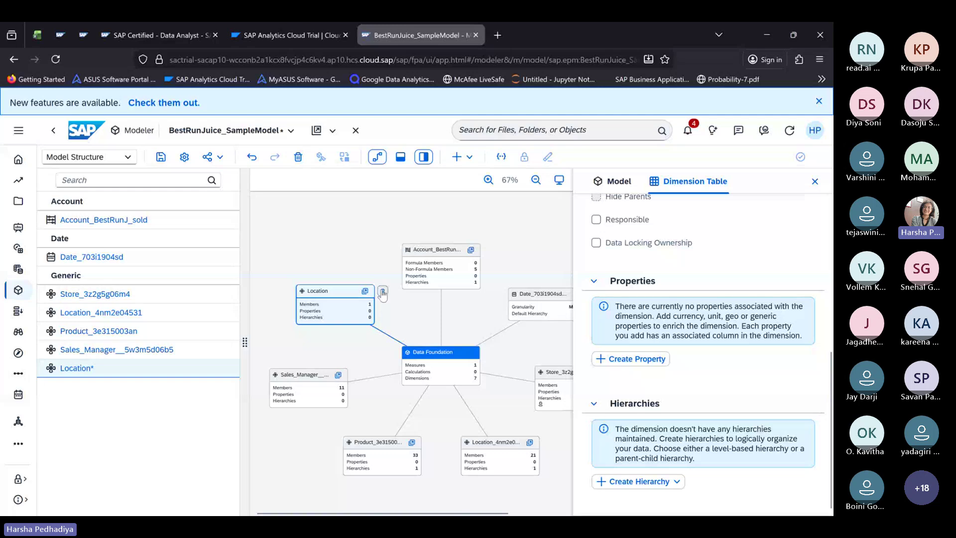
click(382, 293)
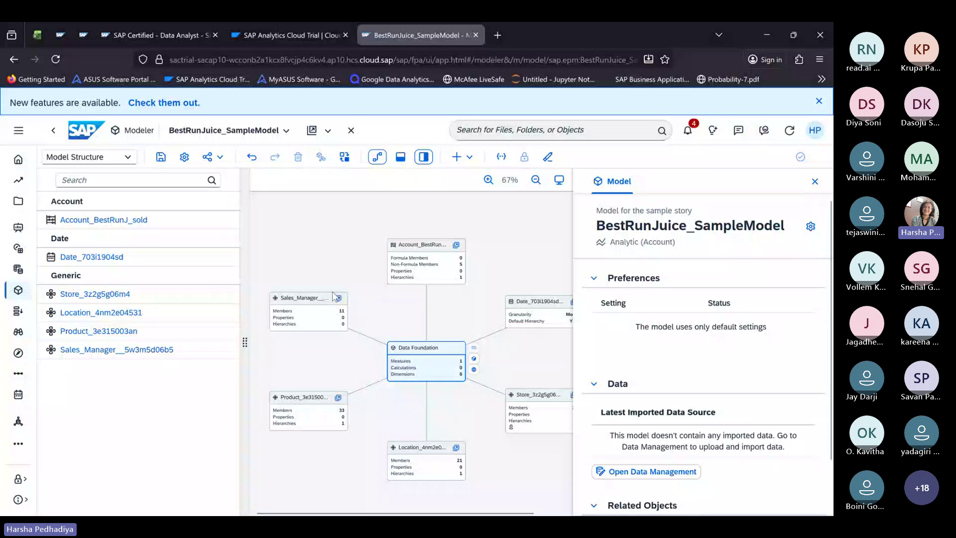
Step: Leave the Modeler for the Welcome to Stories page and open a story
click(17, 229)
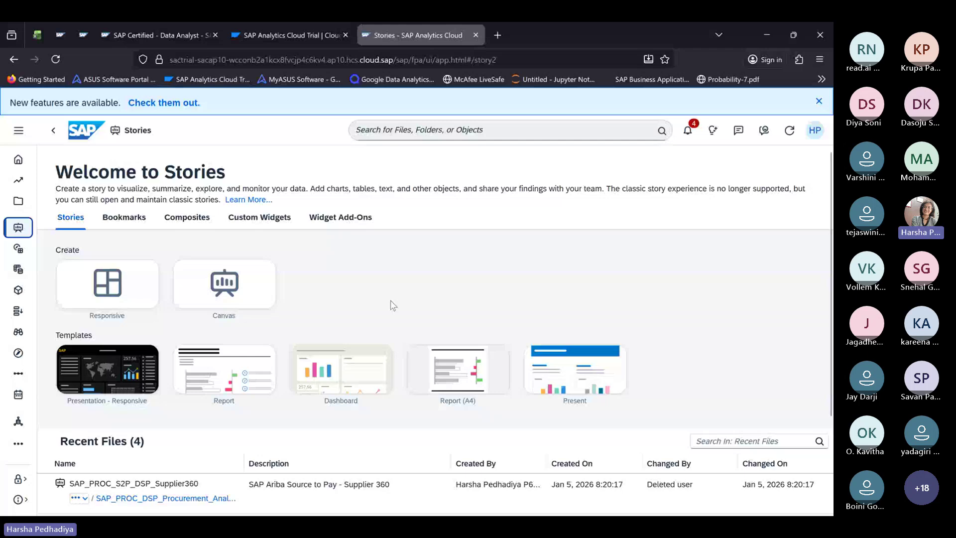
click(78, 346)
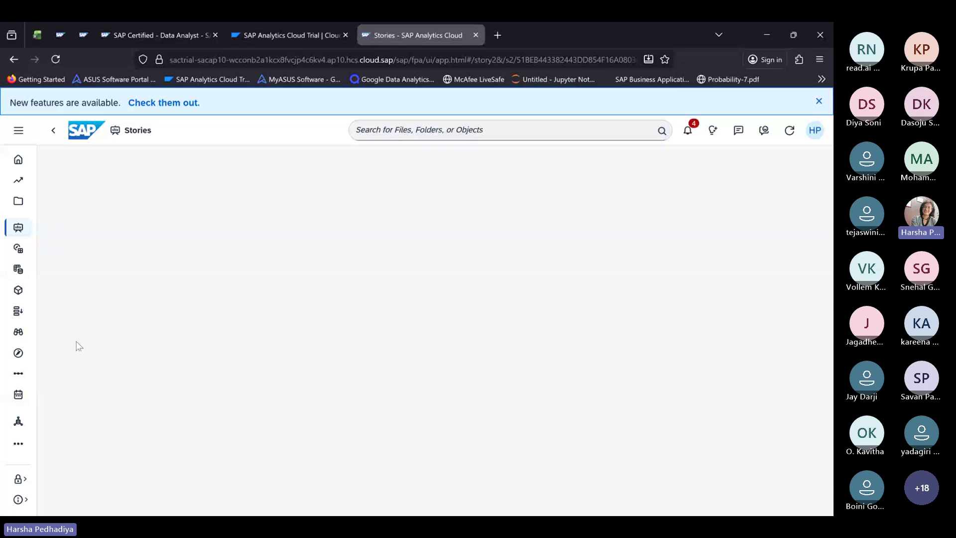
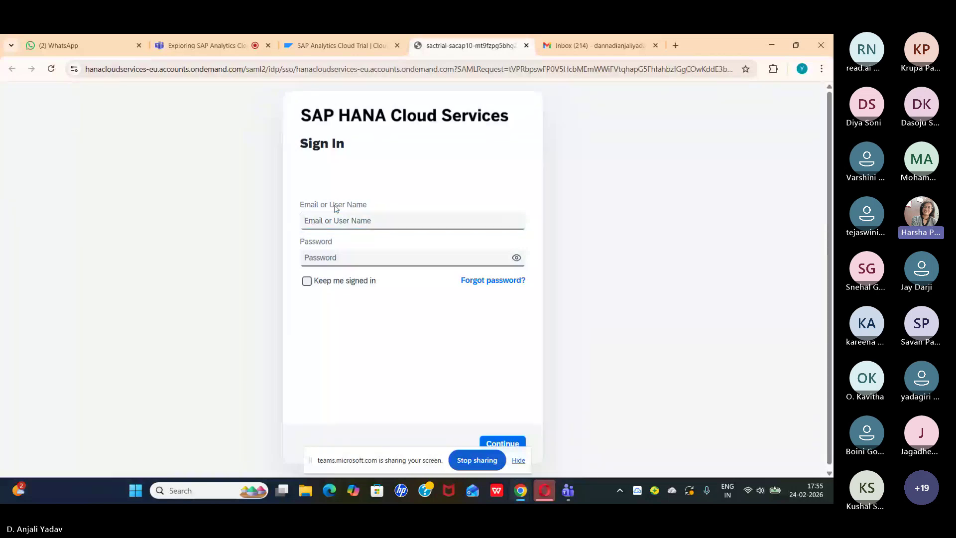
Step: Sign in to SAP HANA Cloud Services with the account e-mail and password, keeping me signed in
click(334, 221)
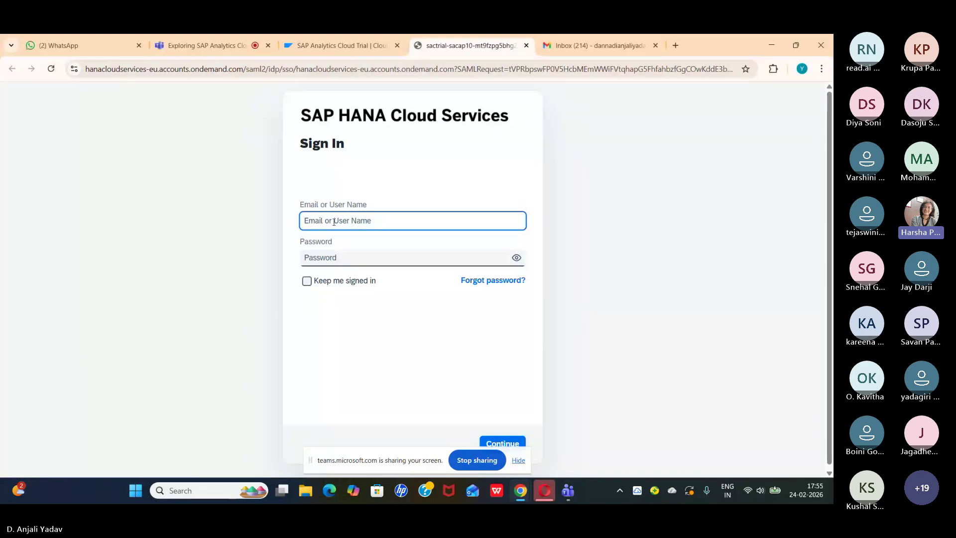
text(B)
key(BackSpace)
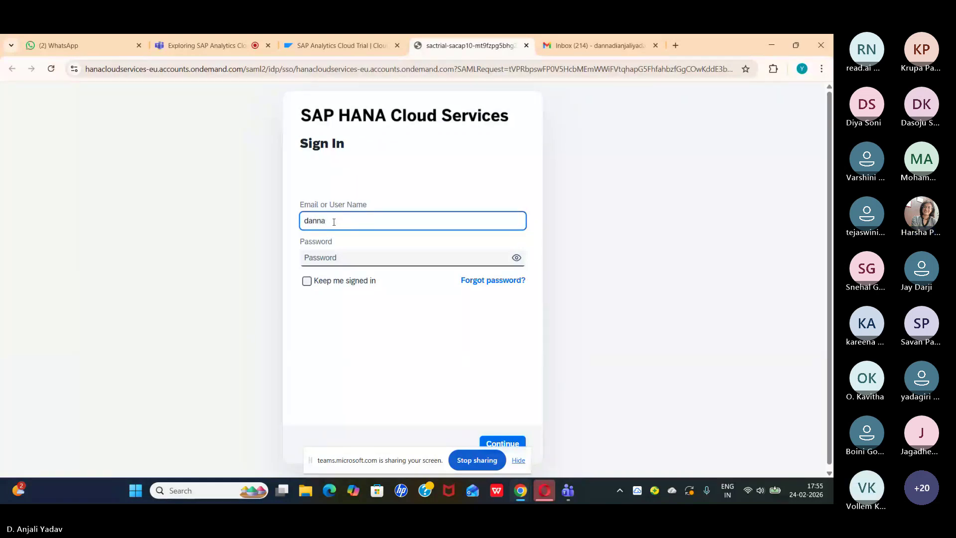
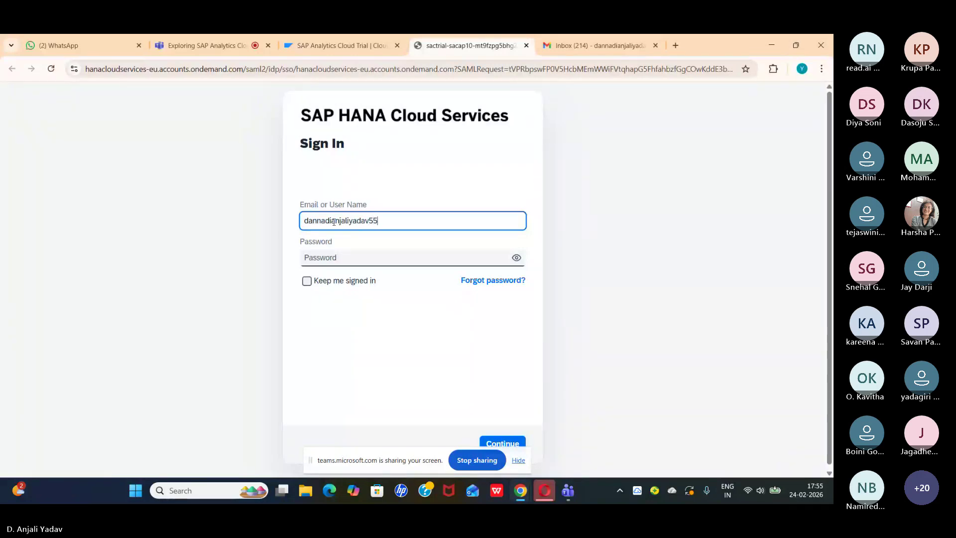
click(320, 253)
text(••••••••)
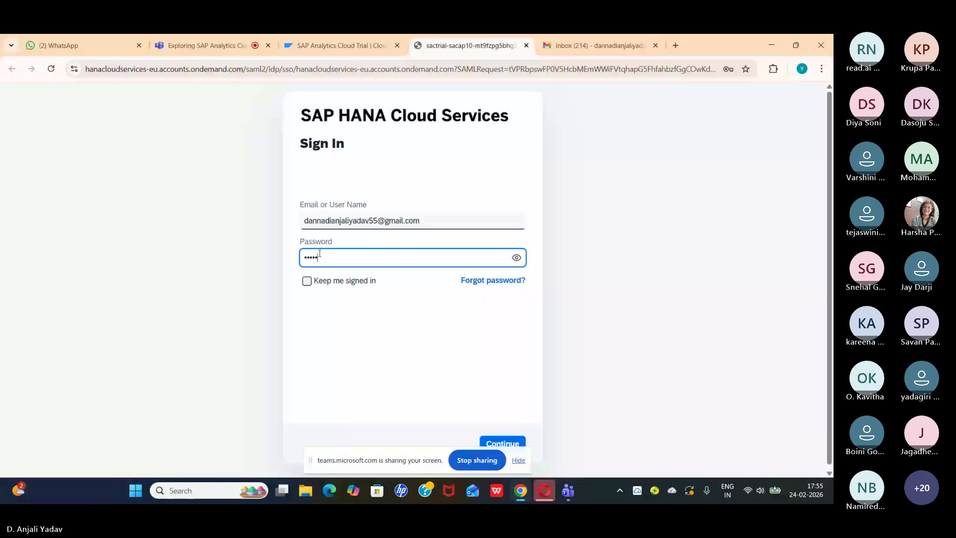
text(••••••)
click(307, 281)
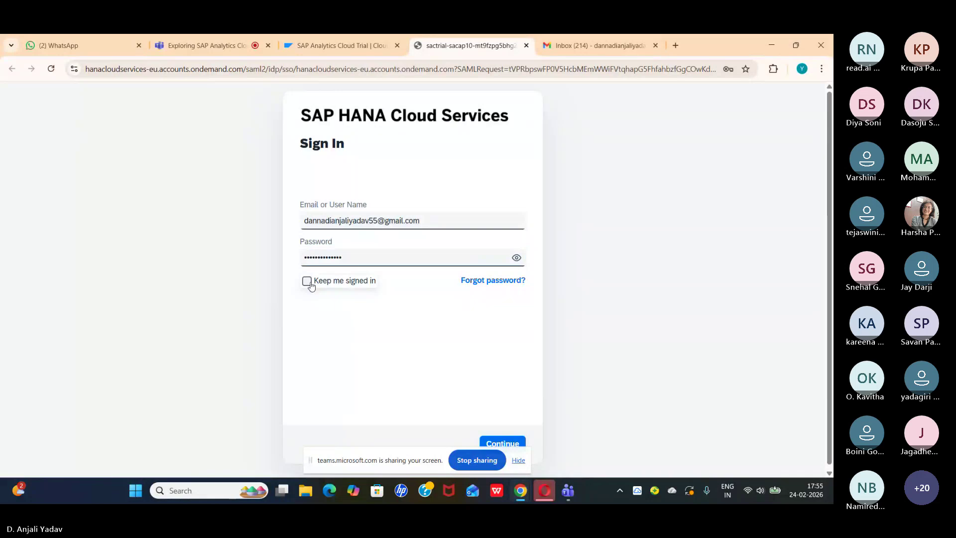
click(500, 444)
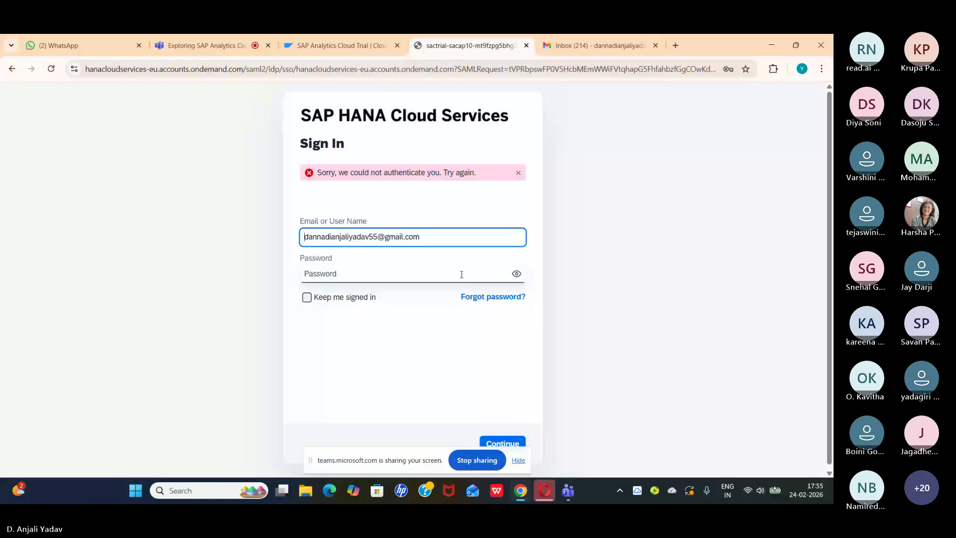
Step: Re-enter the account password, check it via the eye icon, keep signed in, and resubmit
click(462, 274)
text(•)
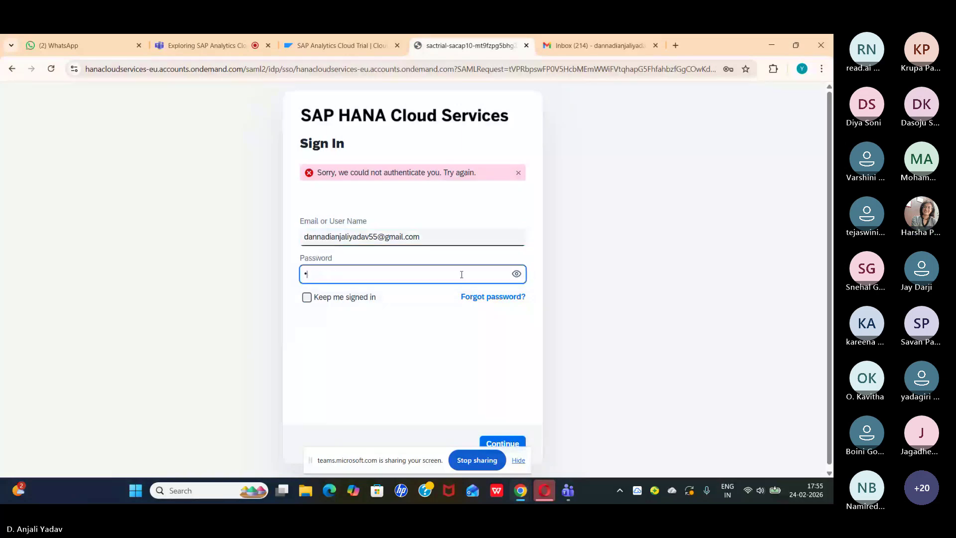
text(•••••••••••••)
click(517, 274)
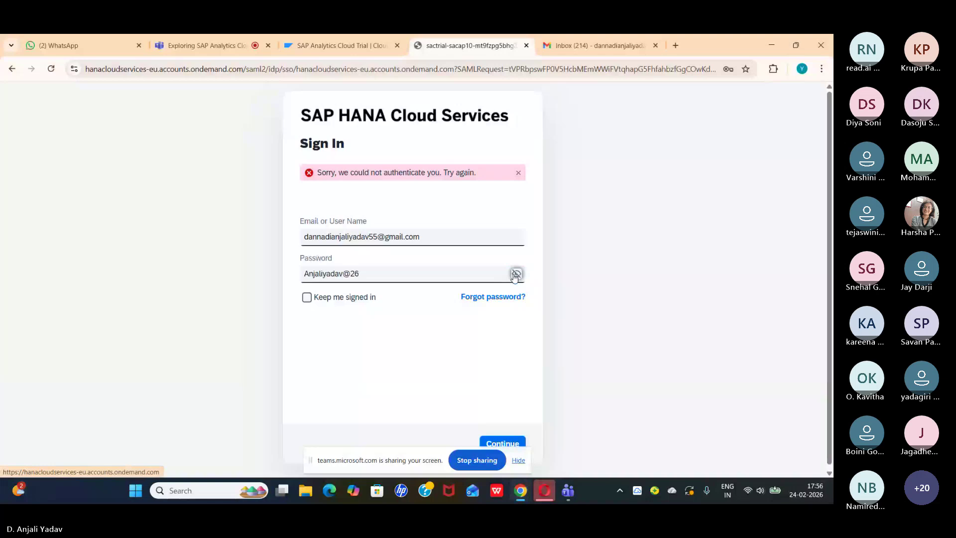
click(516, 275)
click(306, 298)
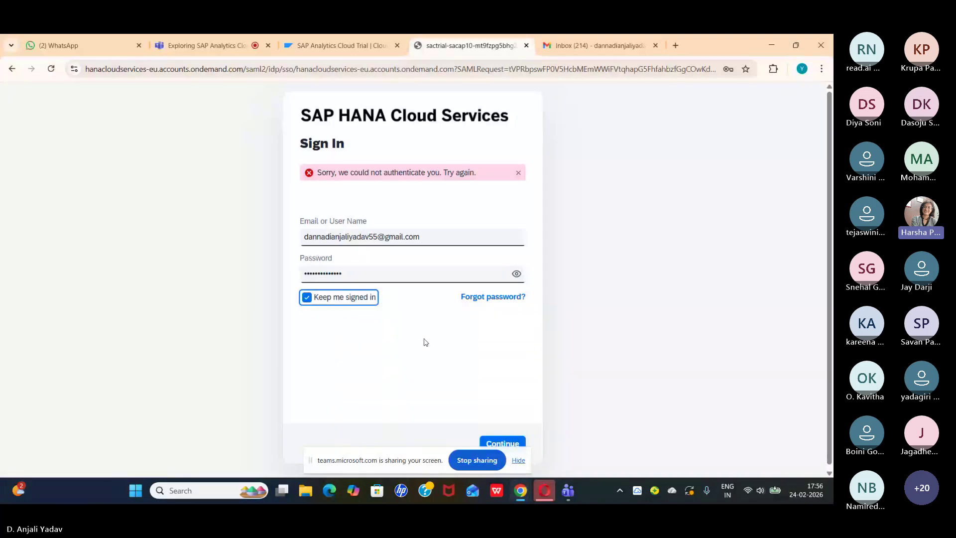
click(511, 440)
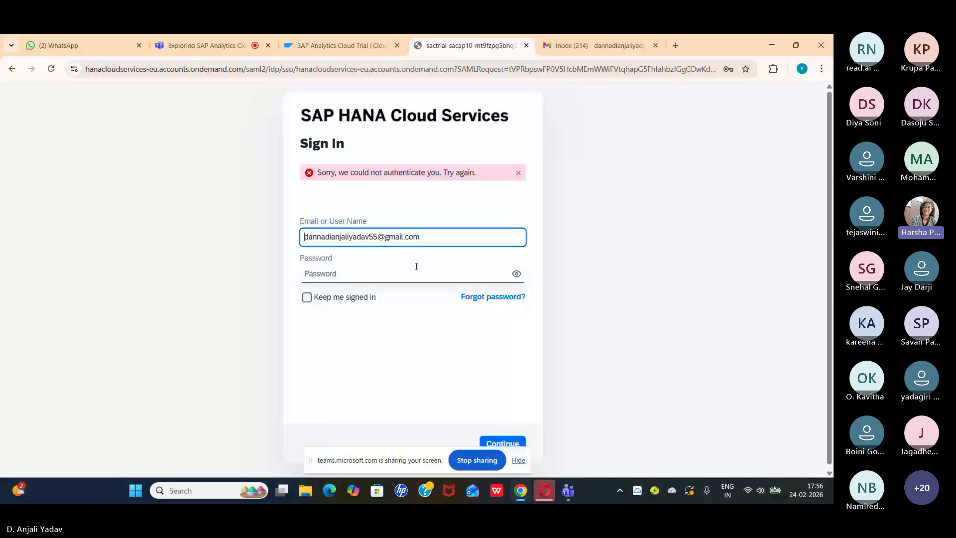
Step: Clear the e-mail address from the sign-in field and end the screen share
drag(423, 237, 342, 261)
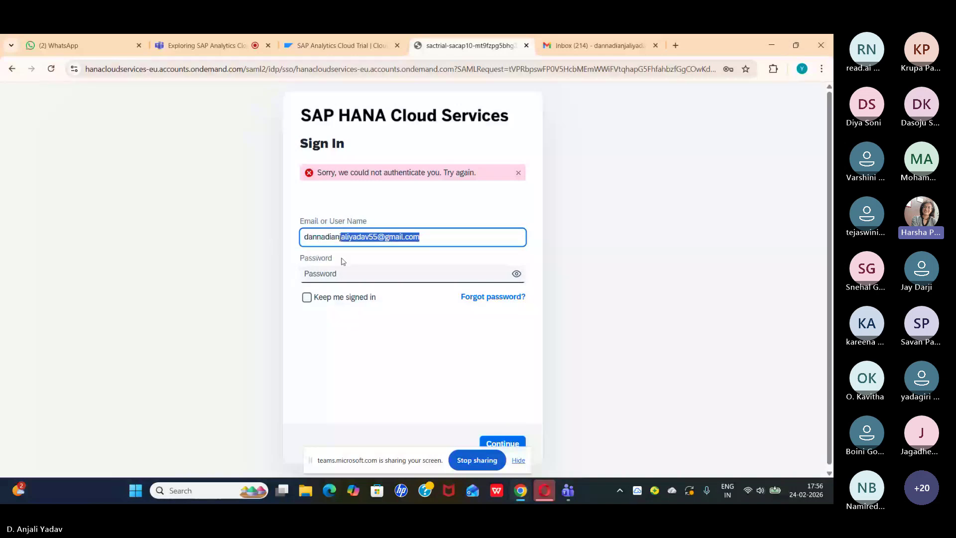
key(BackSpace)
key(ctrl+a)
key(BackSpace)
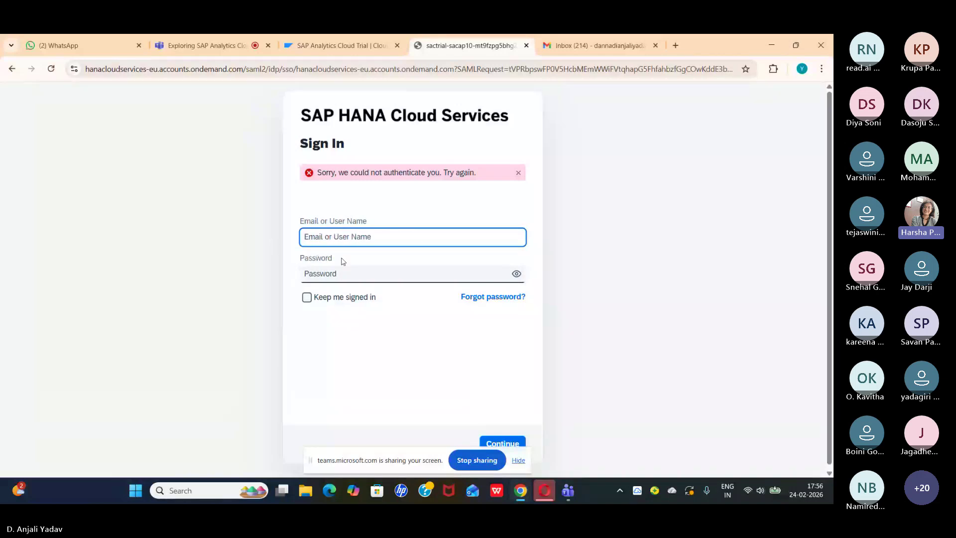
click(477, 460)
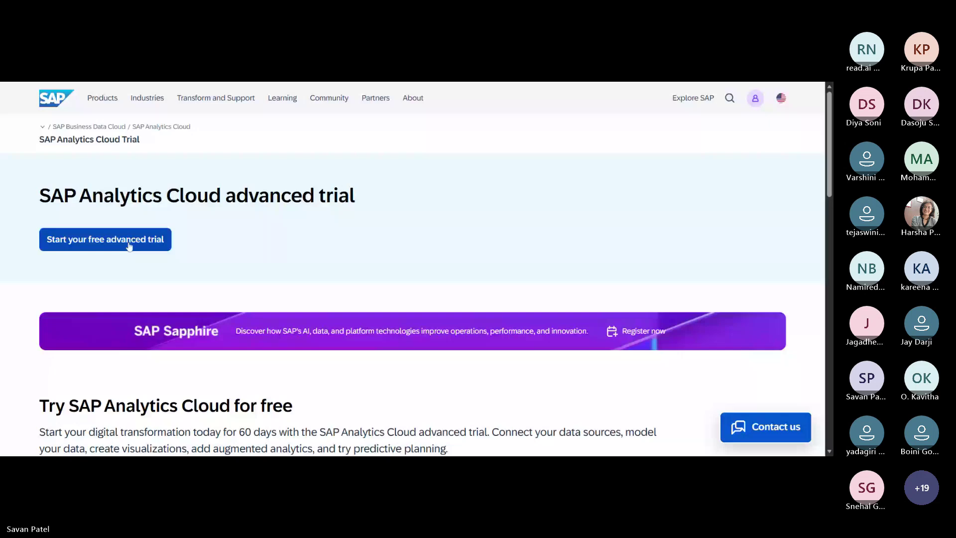
Step: Request the free SAP Analytics Cloud advanced trial from the trial page, retrying once
click(129, 244)
click(159, 248)
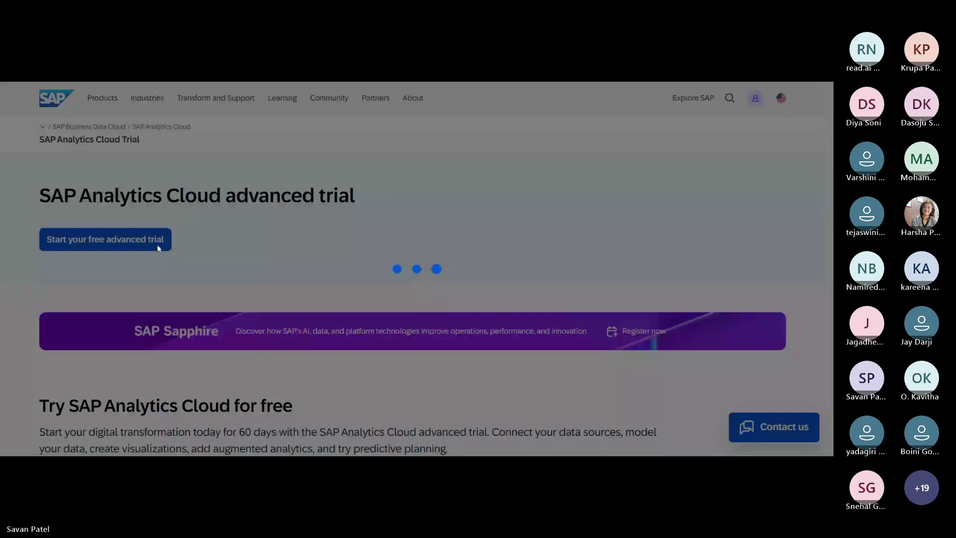